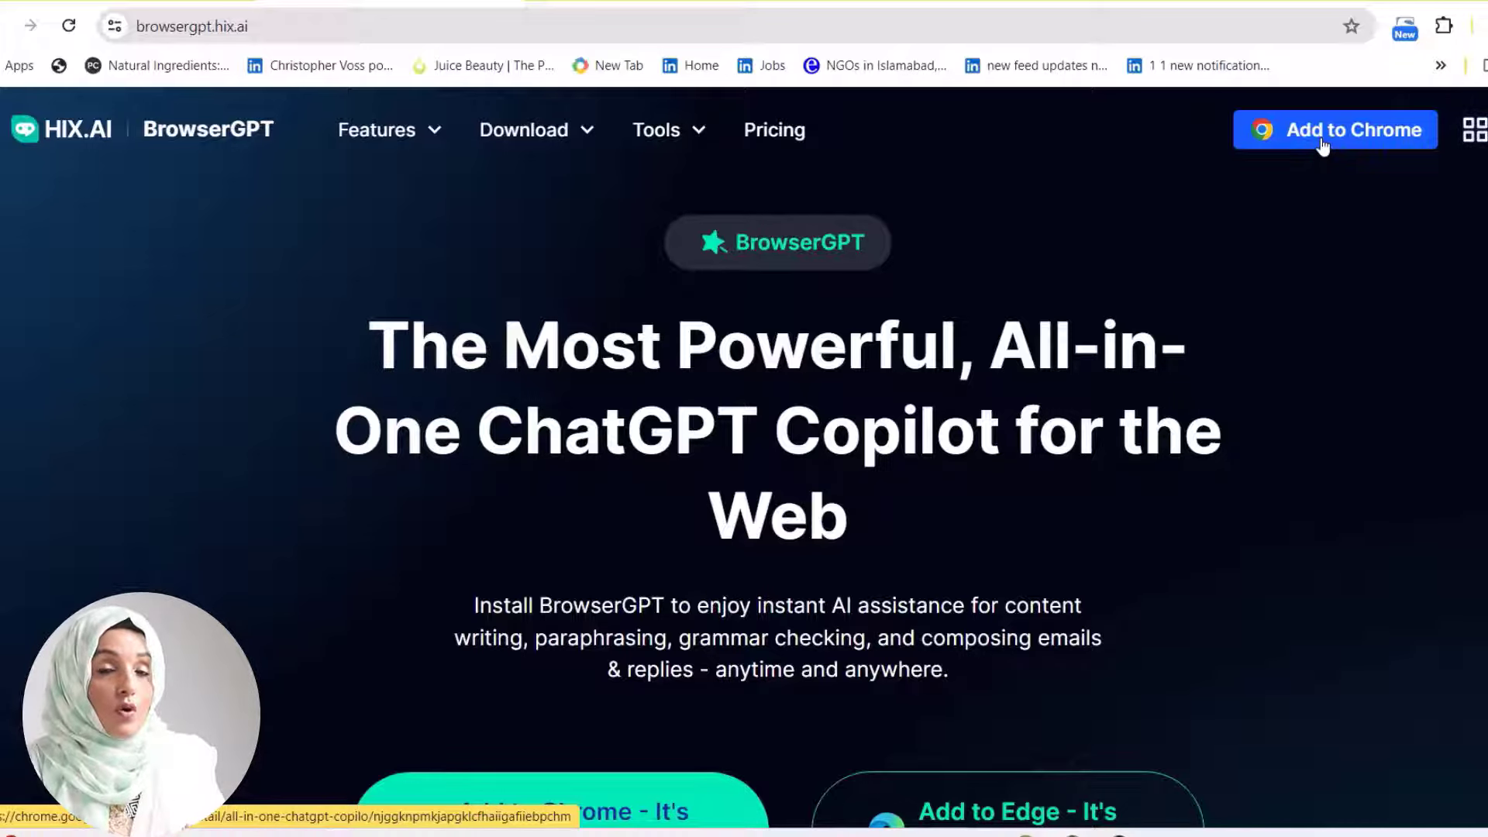
Add the BrowserGPT extension to Chrome from its Web Store listing and open the Extensions menu to pin it
click(1322, 144)
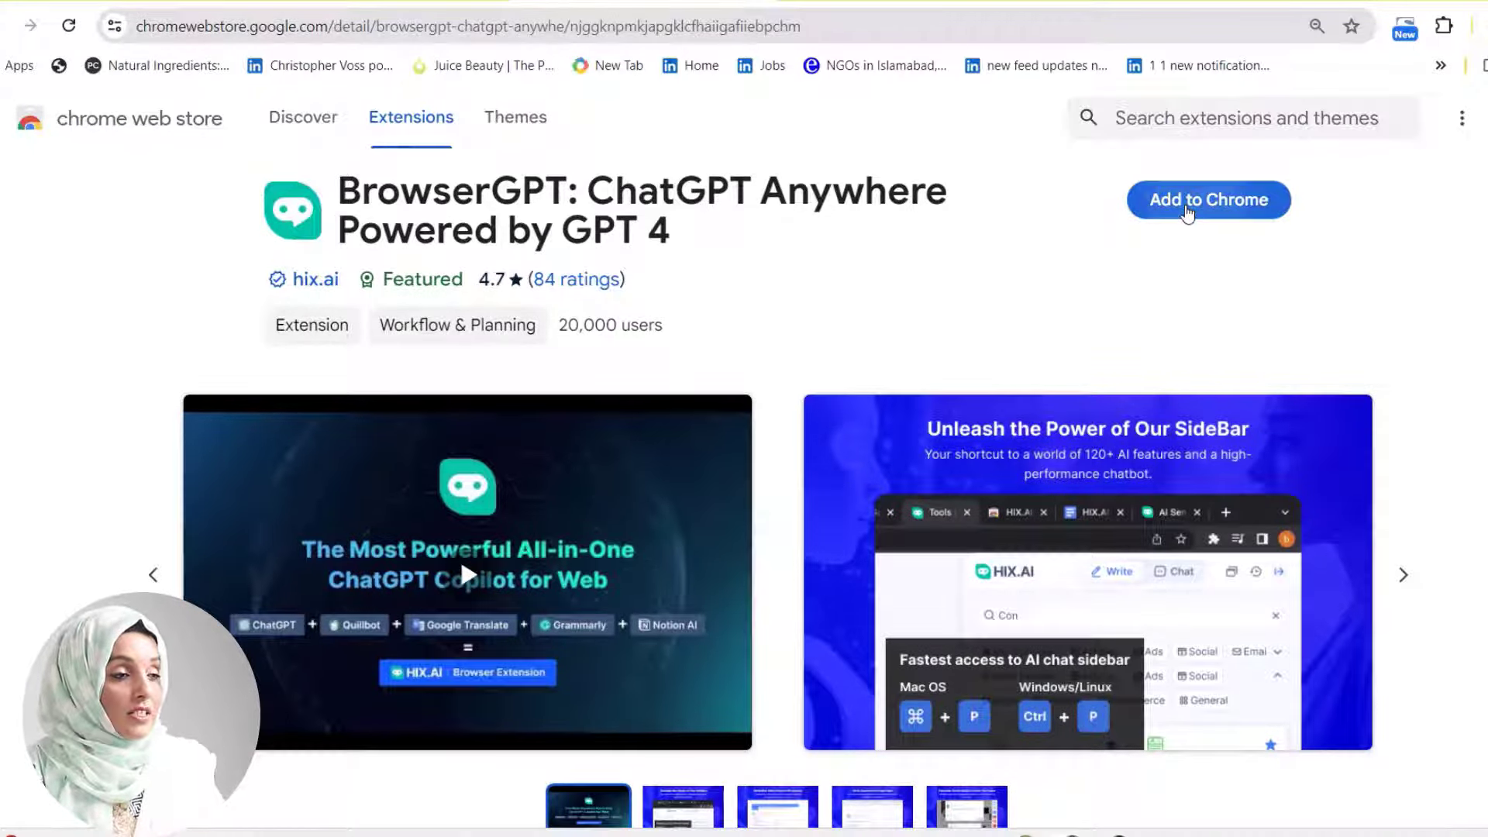
click(1186, 209)
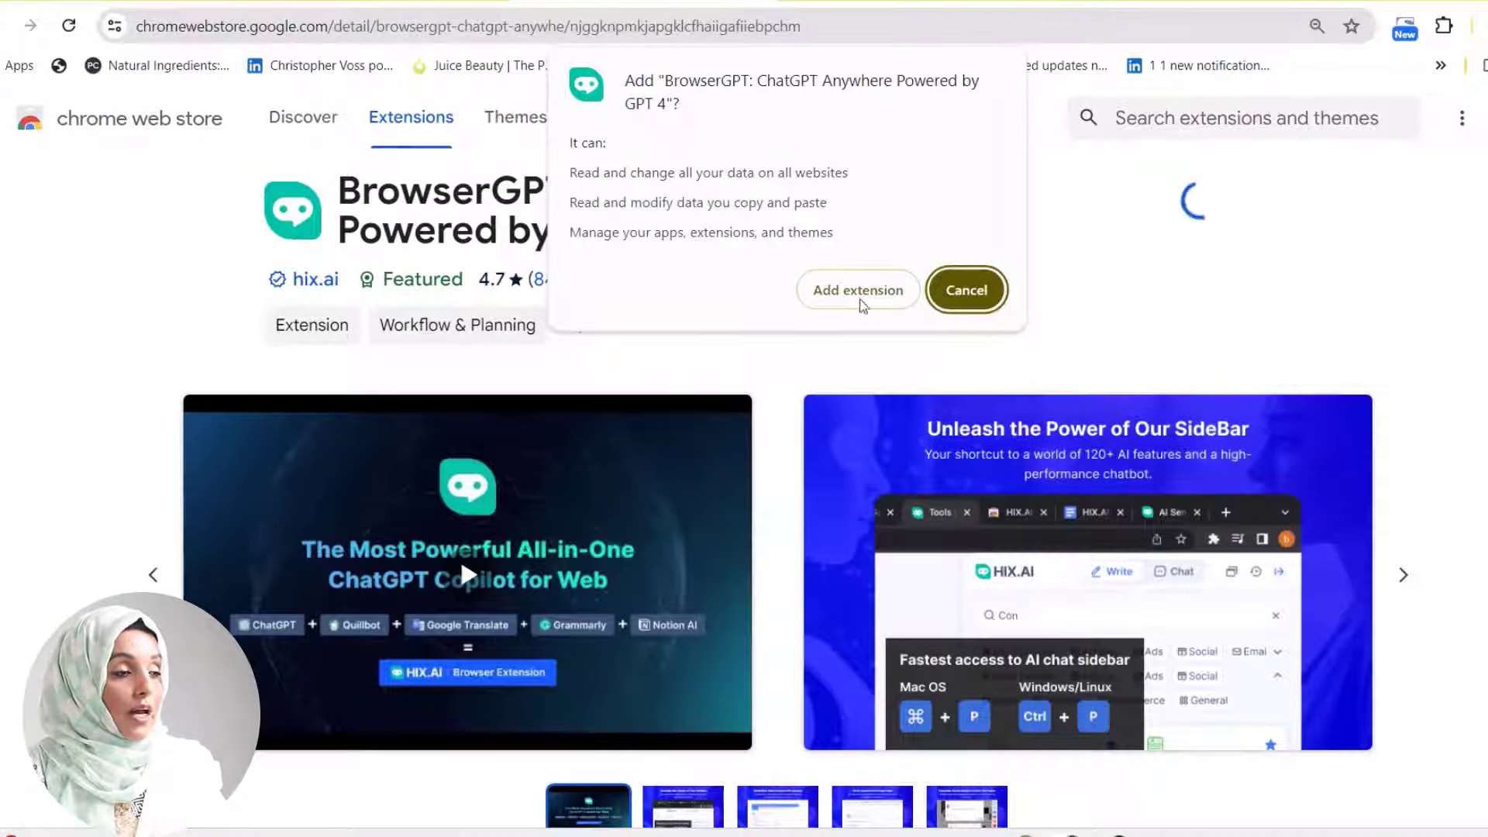
click(857, 291)
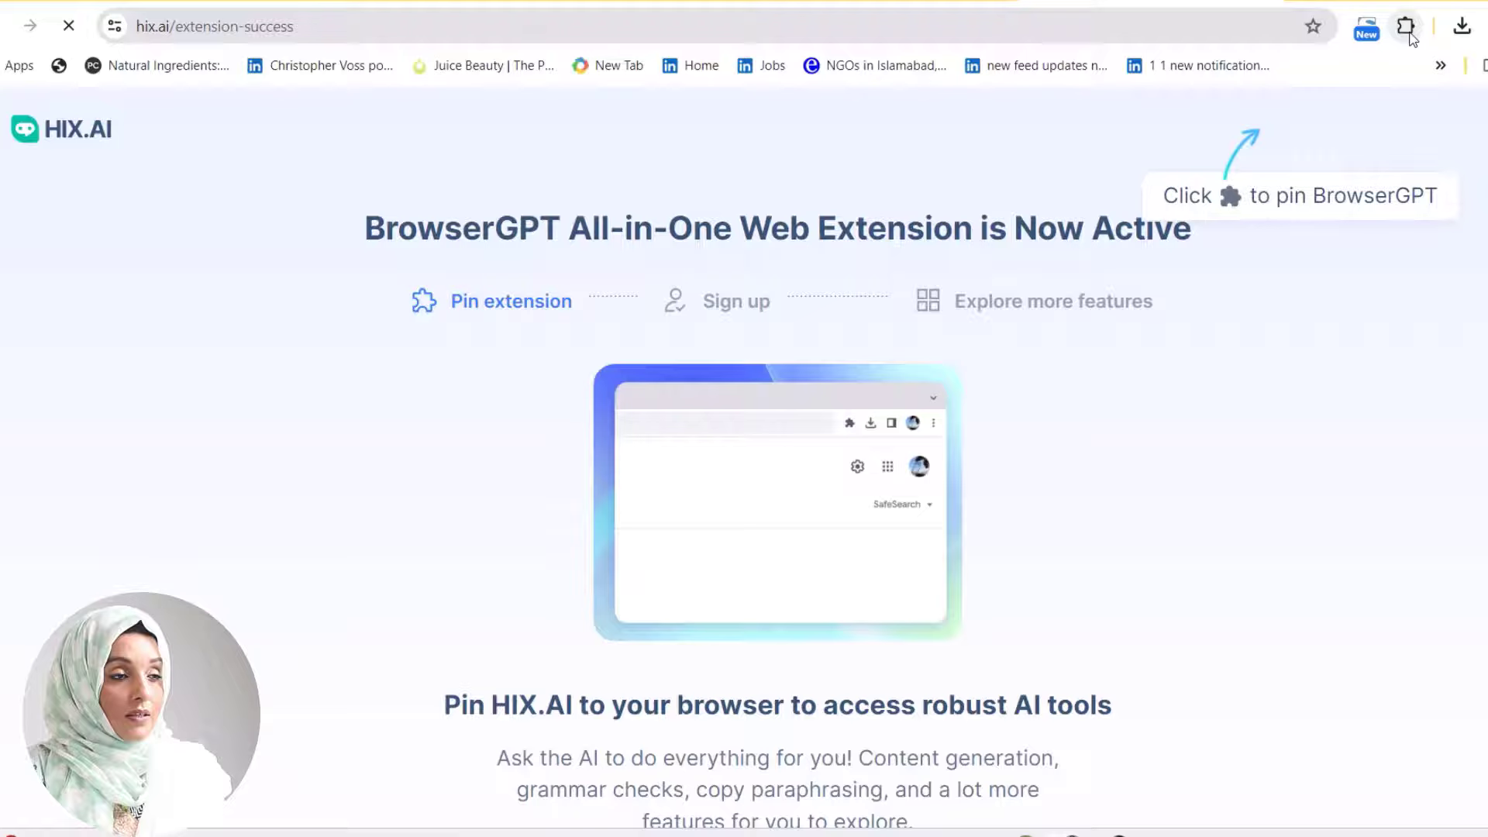
click(1406, 25)
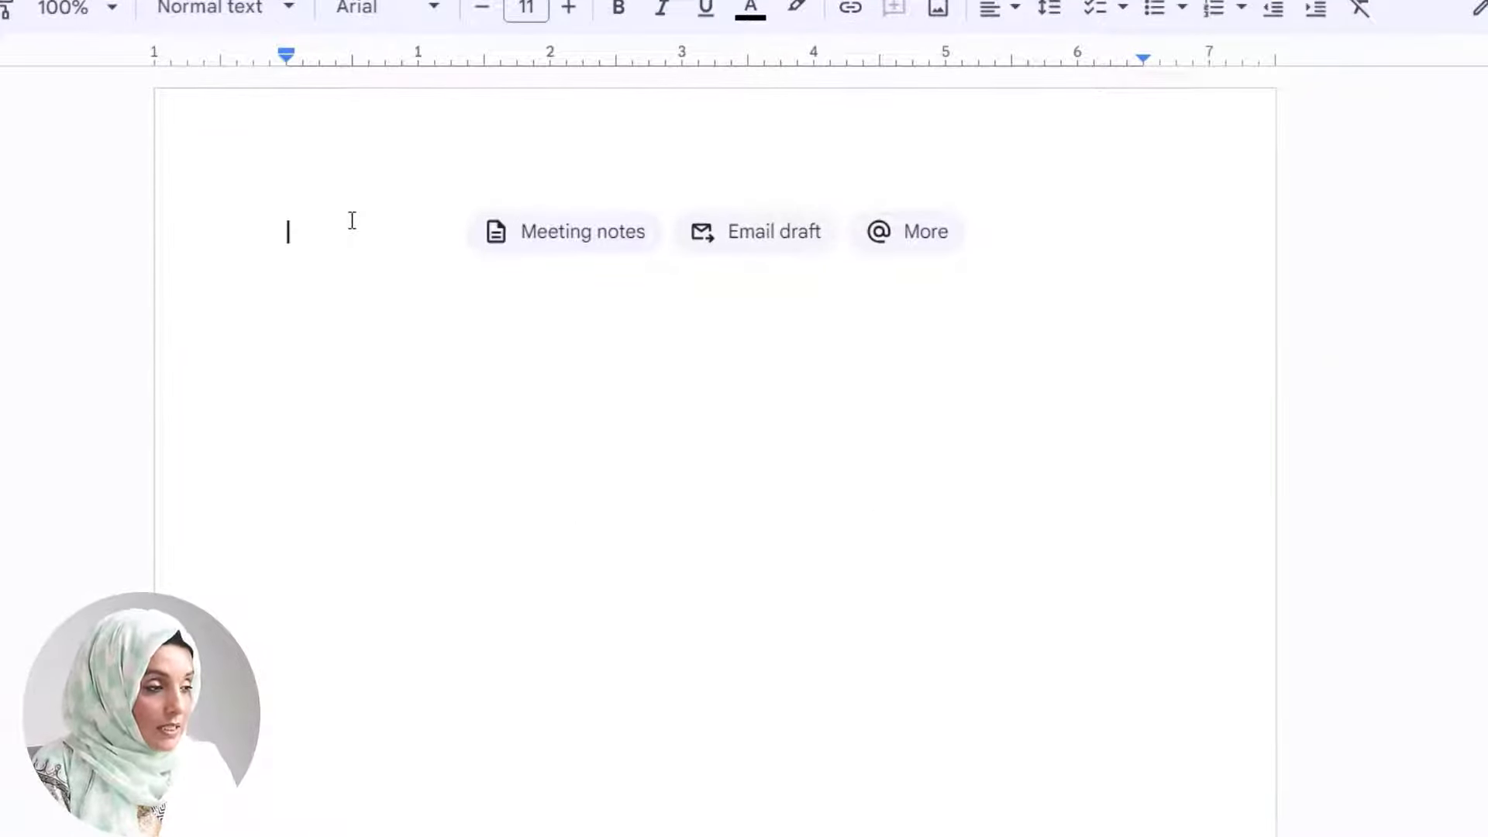
Use the // Outline template to request an outline of imidazole based ionic liquid applications in agriculture
text(//)
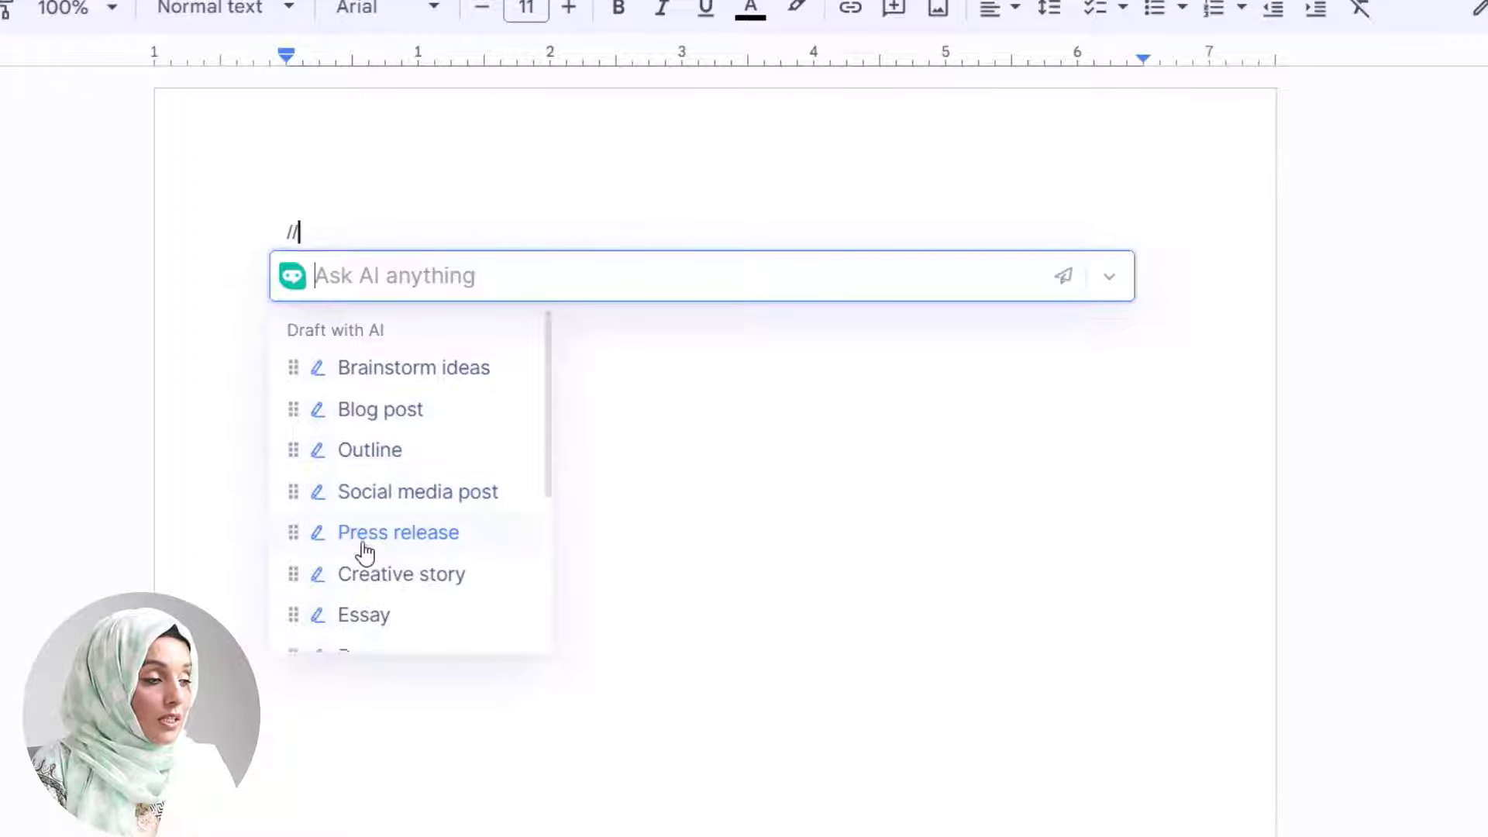
scroll(358, 549, down, 2)
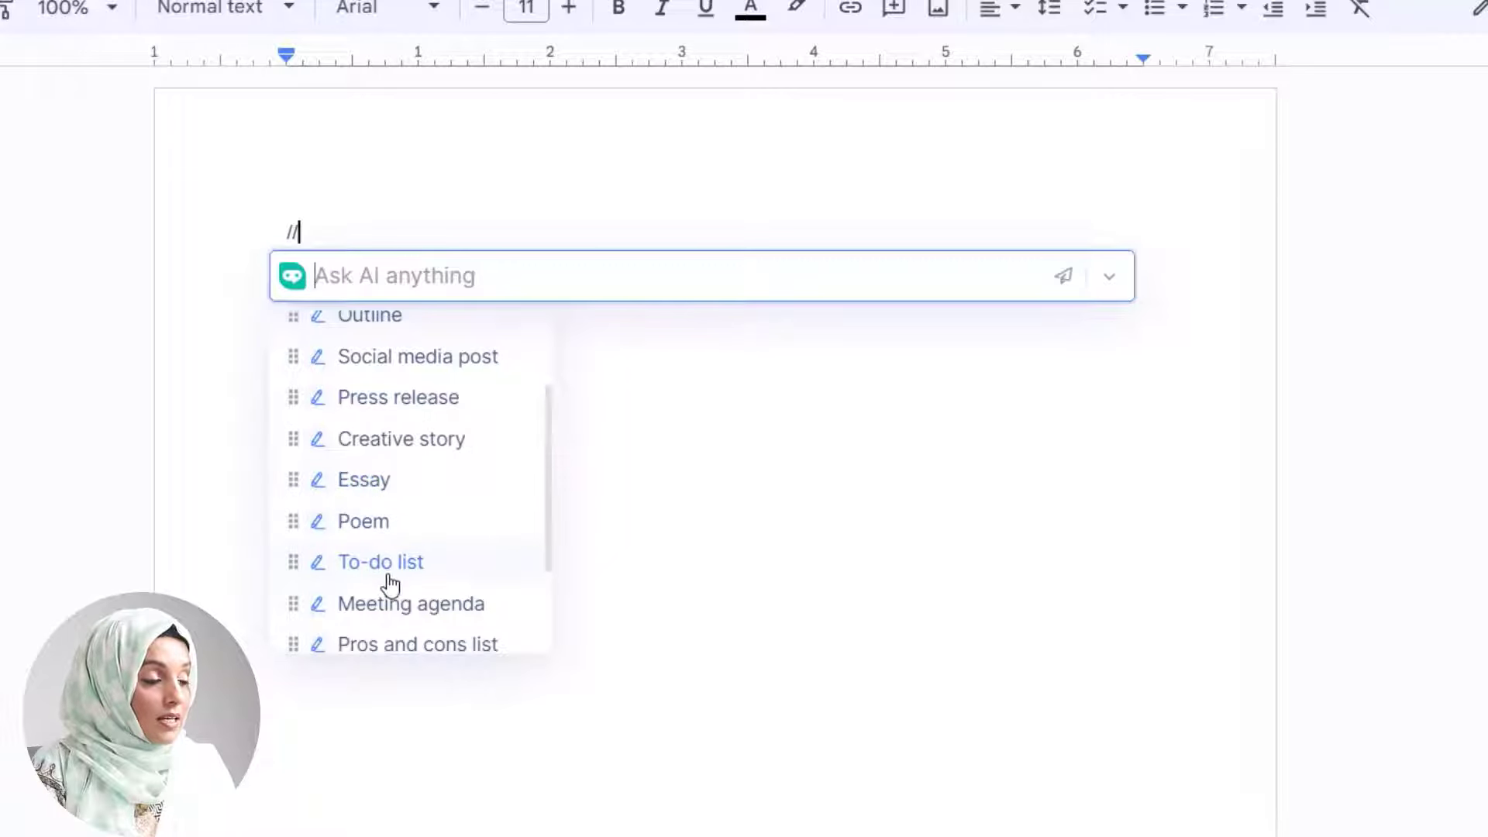
scroll(408, 627, down, 2)
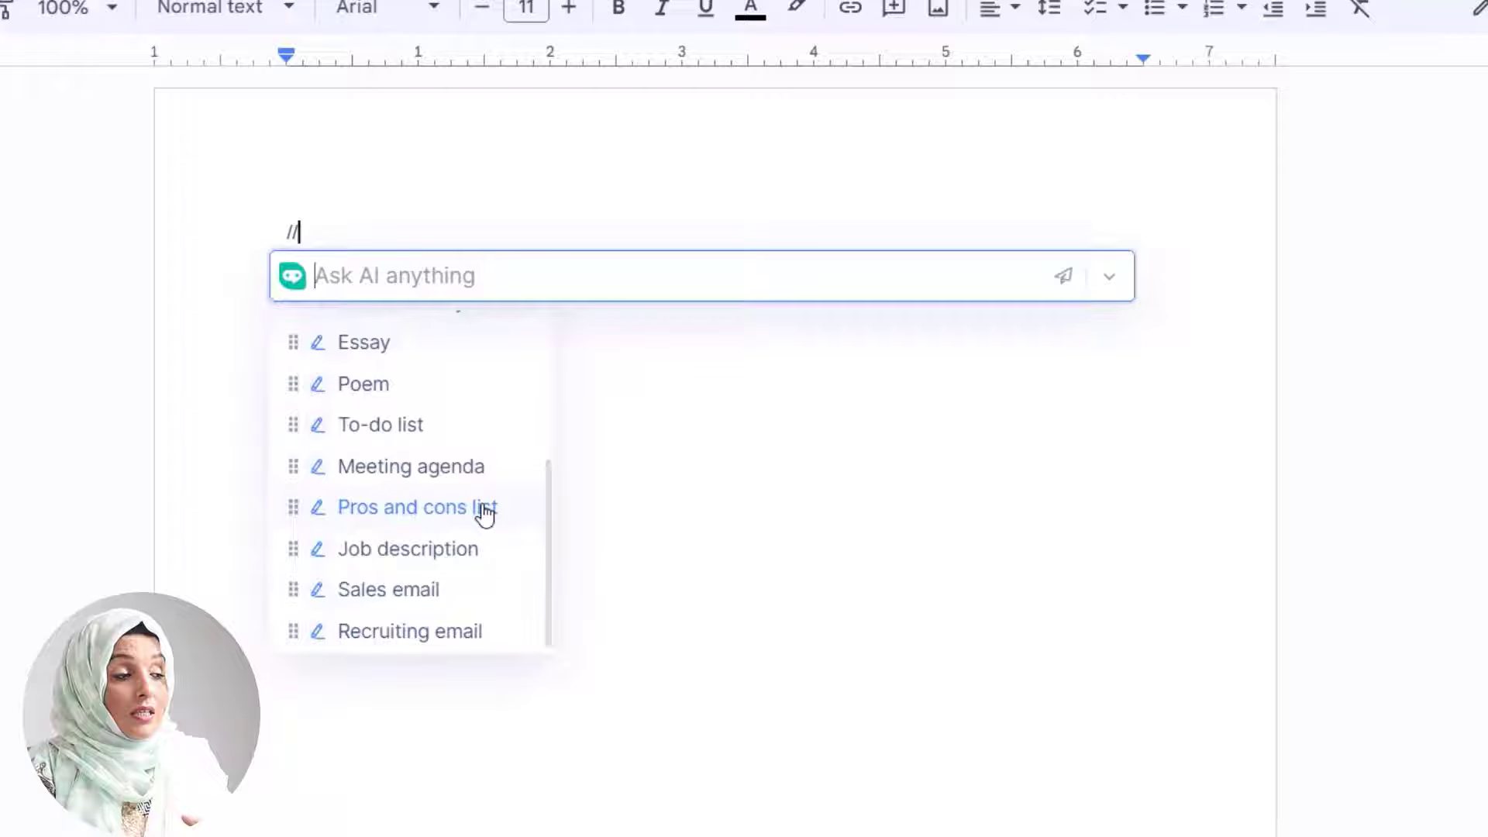
scroll(485, 512, up, 4)
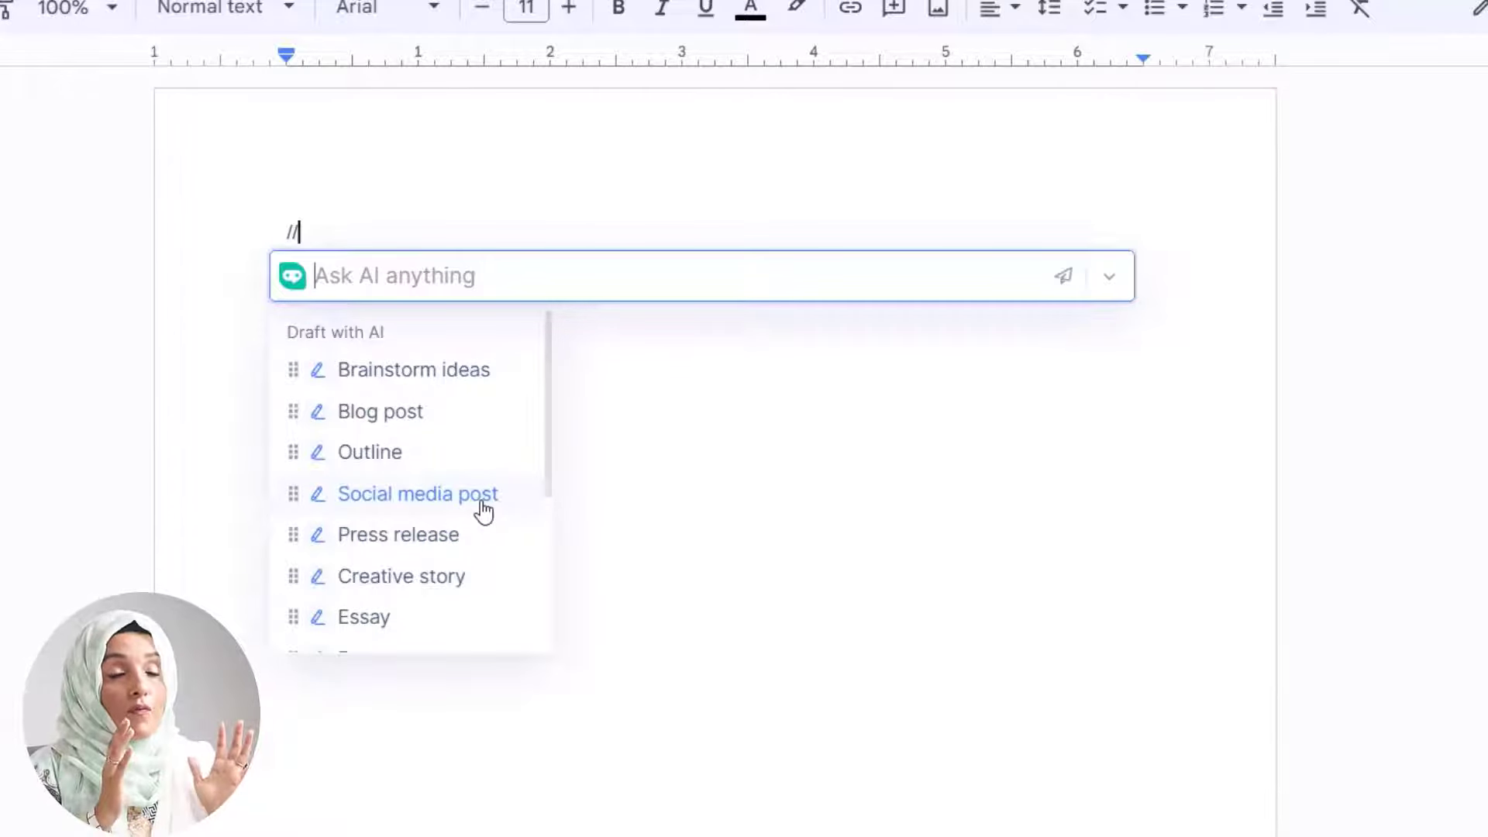
click(307, 263)
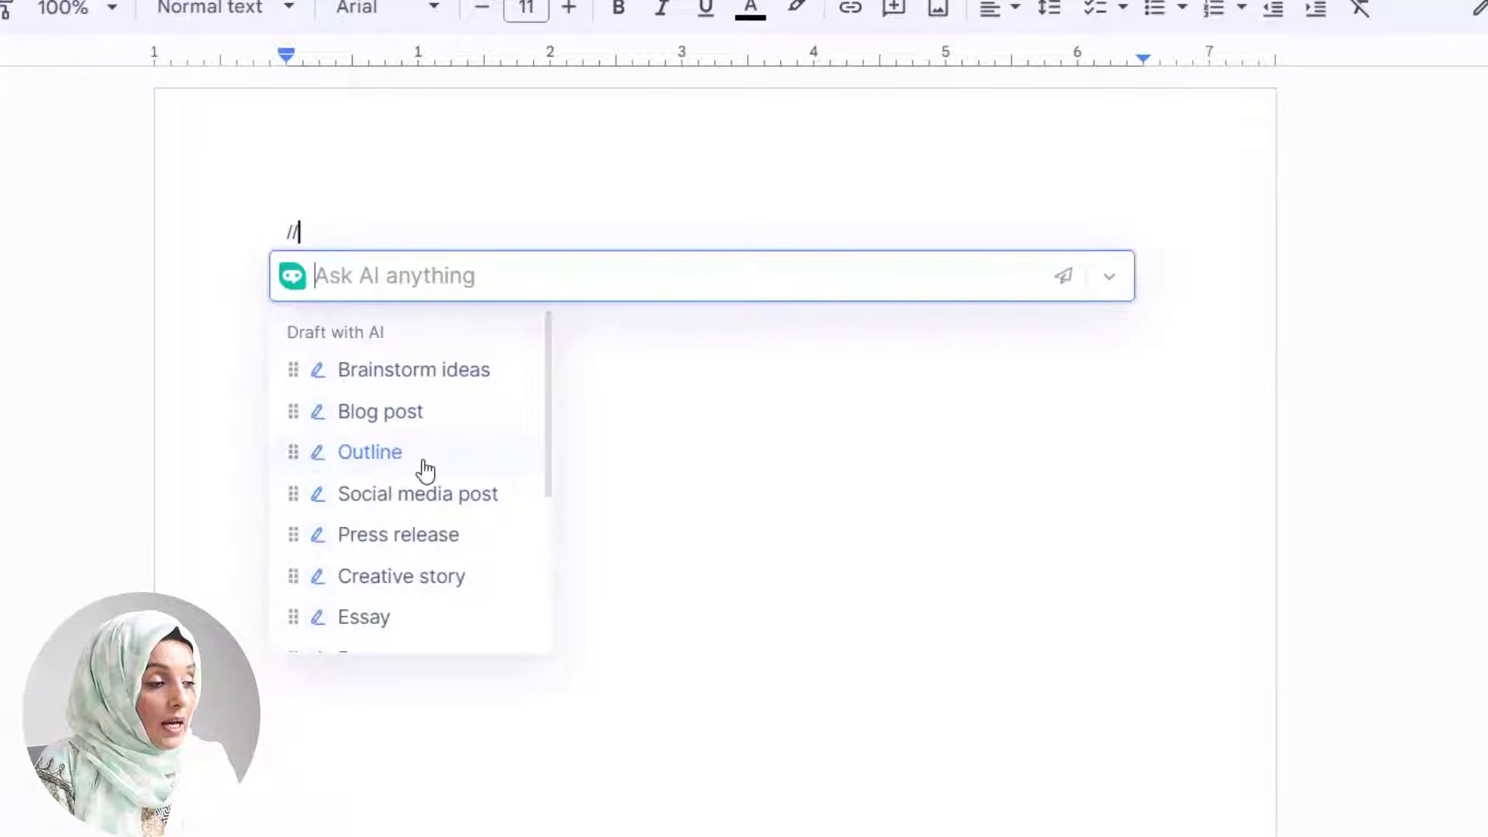
click(385, 457)
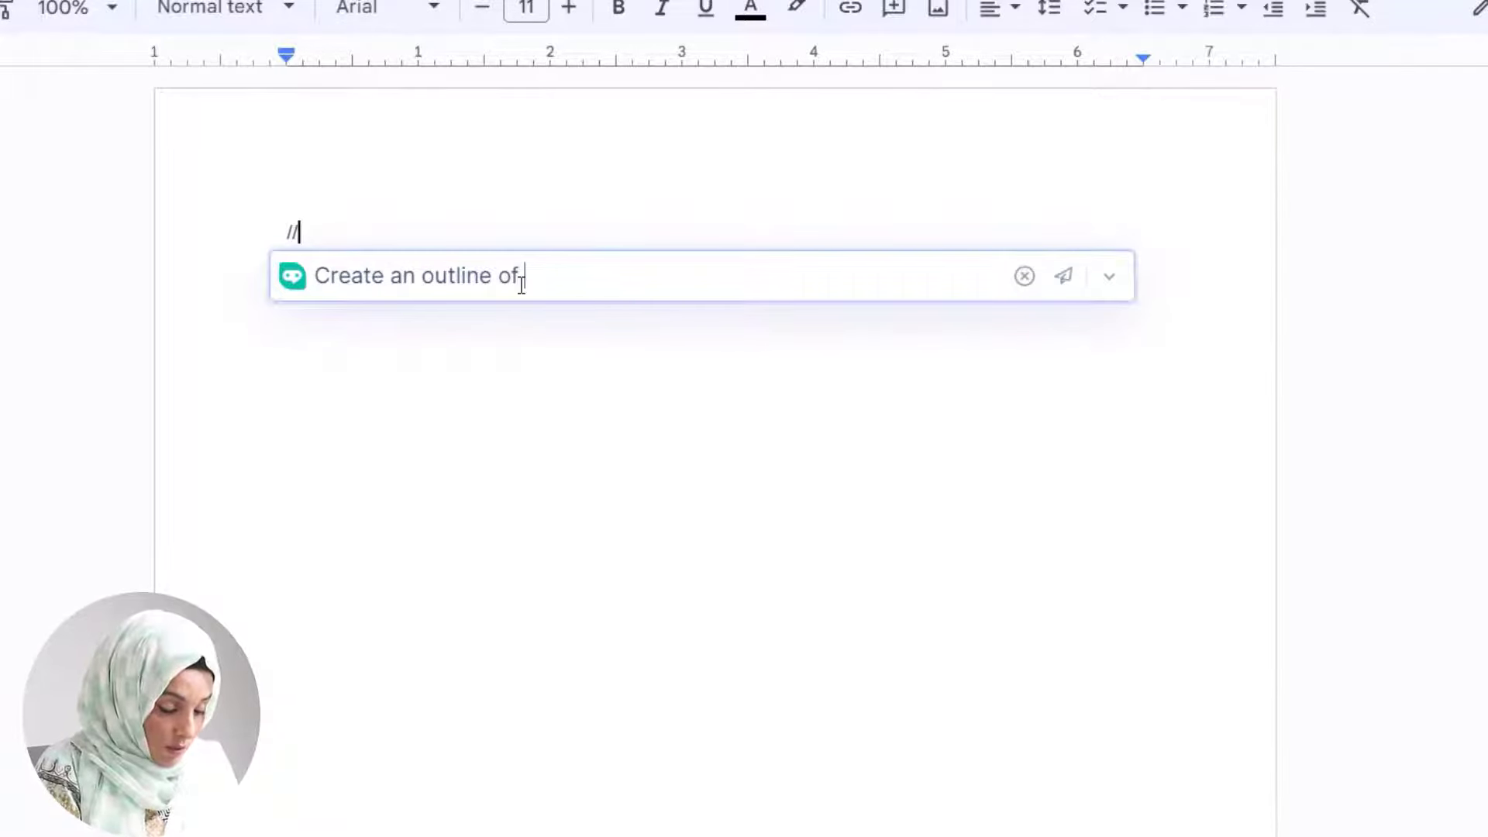
text(of the application sof imidazole based ionic liquids in agriculture)
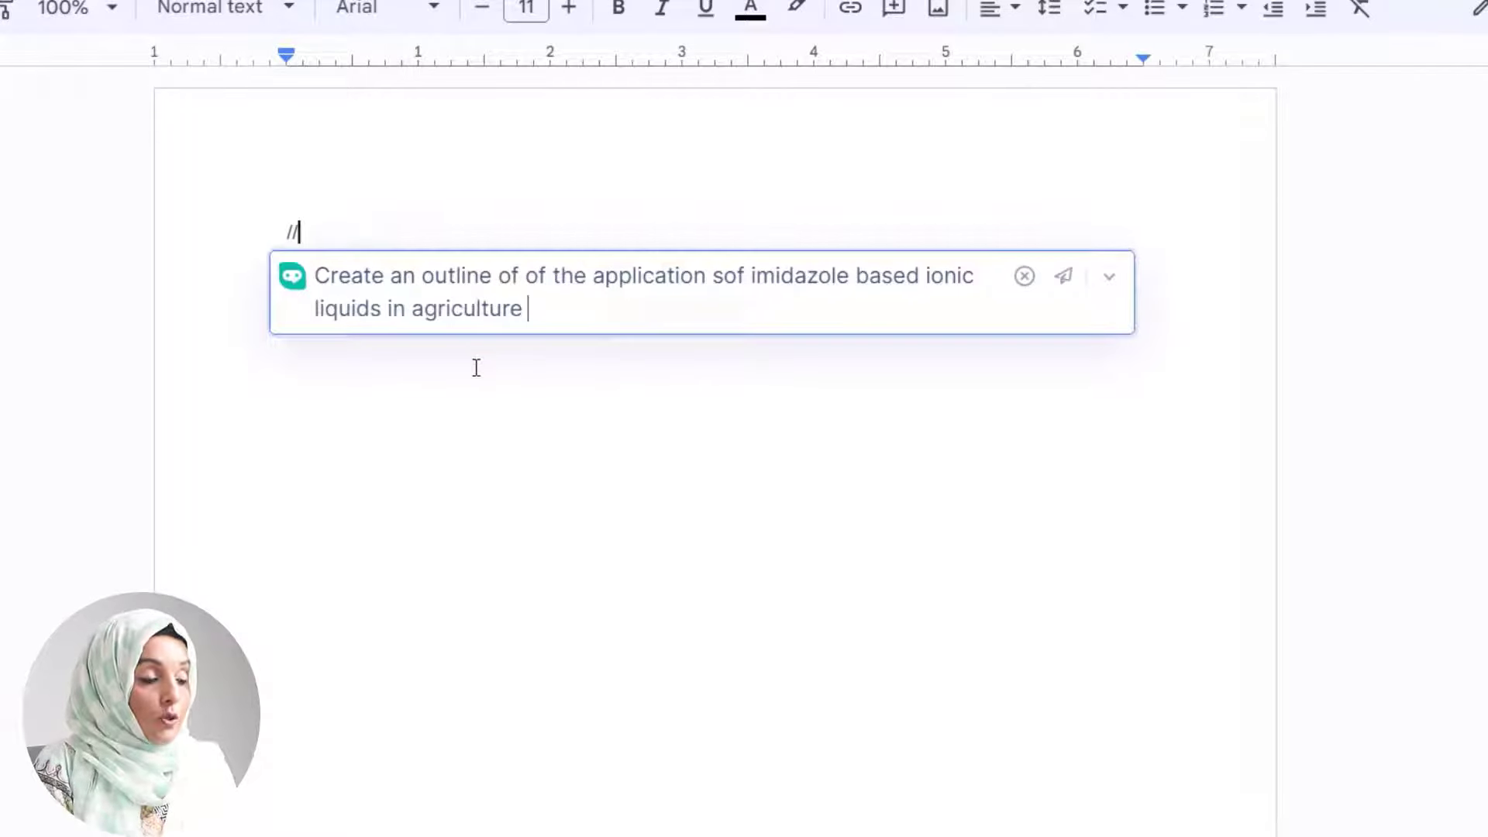
click(1065, 277)
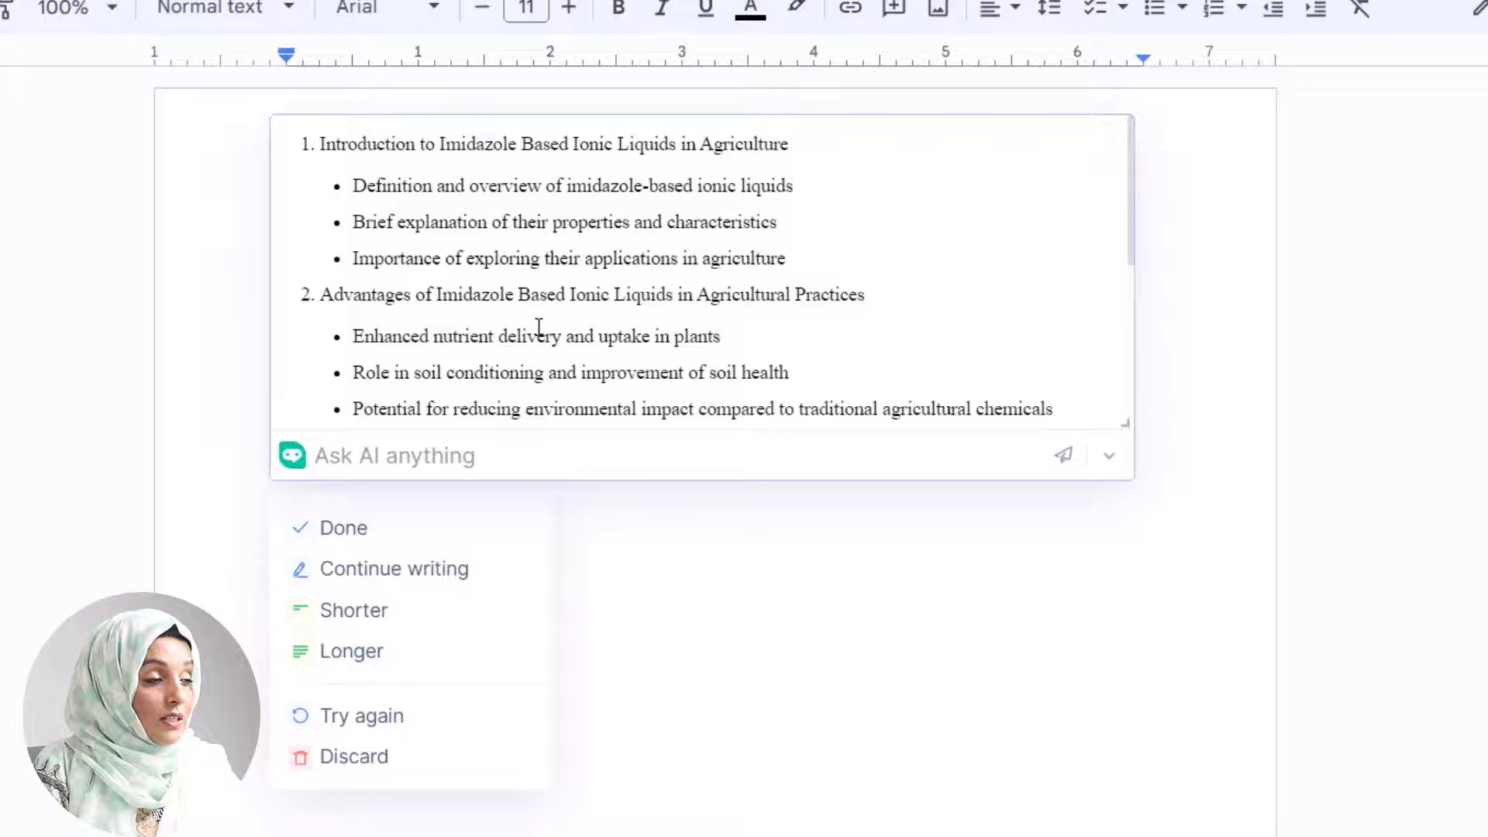
Accept the generated four-section outline with bulleted sub-points into the document
scroll(538, 326, down, 3)
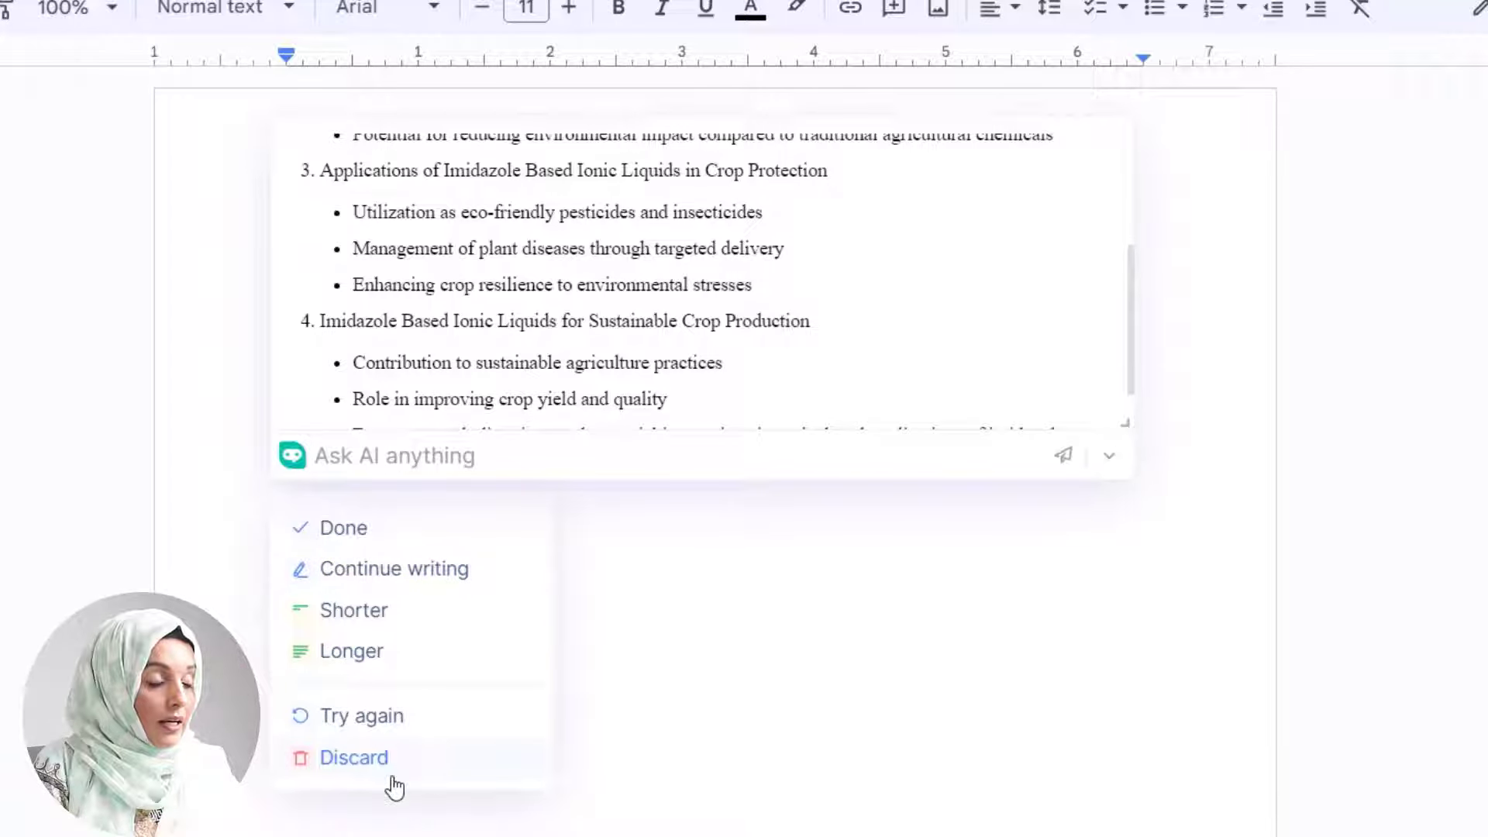
click(343, 526)
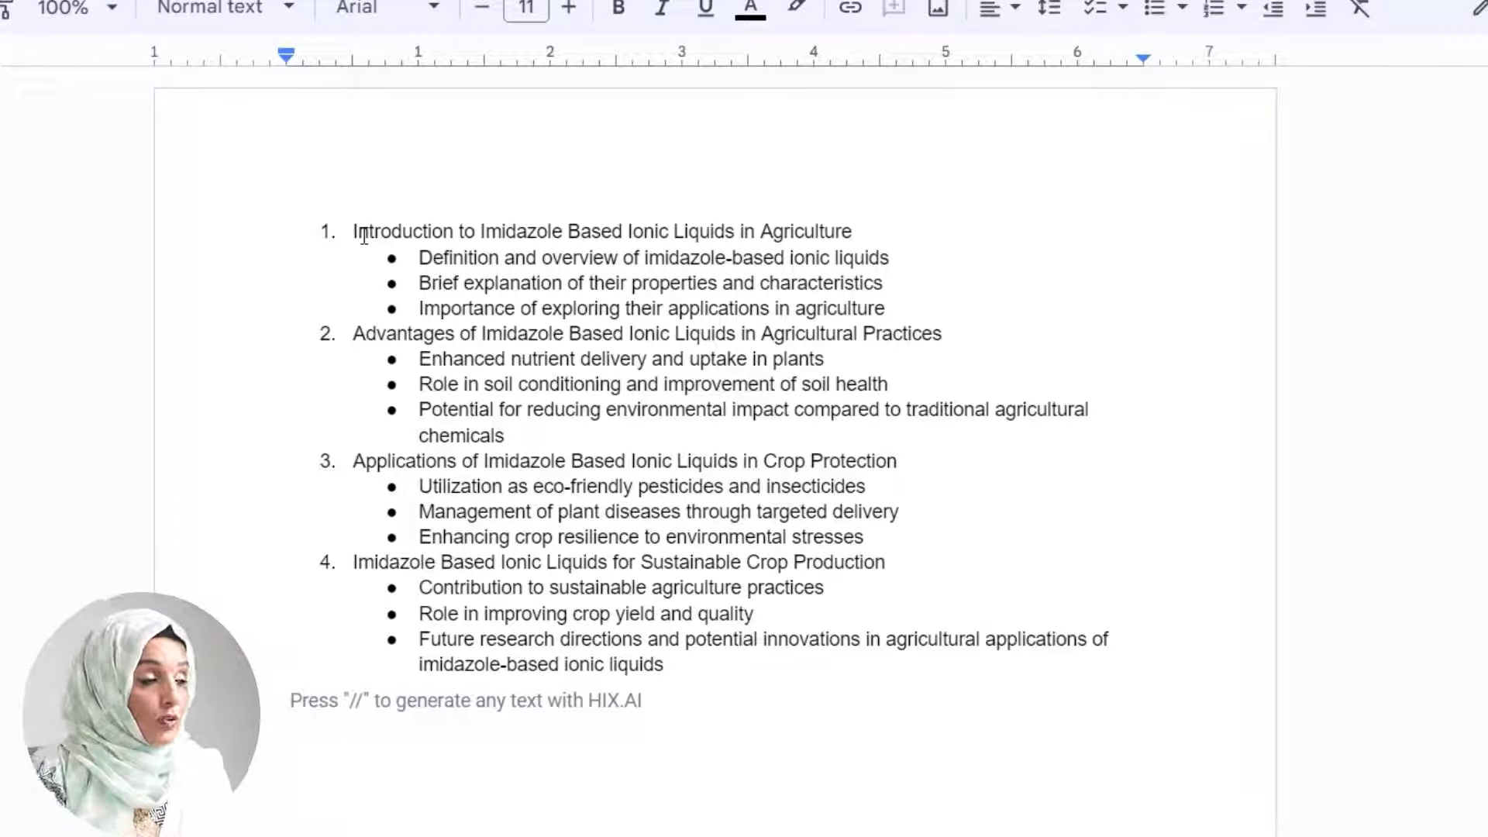
Add a new bullet after the definition line, then insert an AI Continue Writing paragraph below it
click(911, 251)
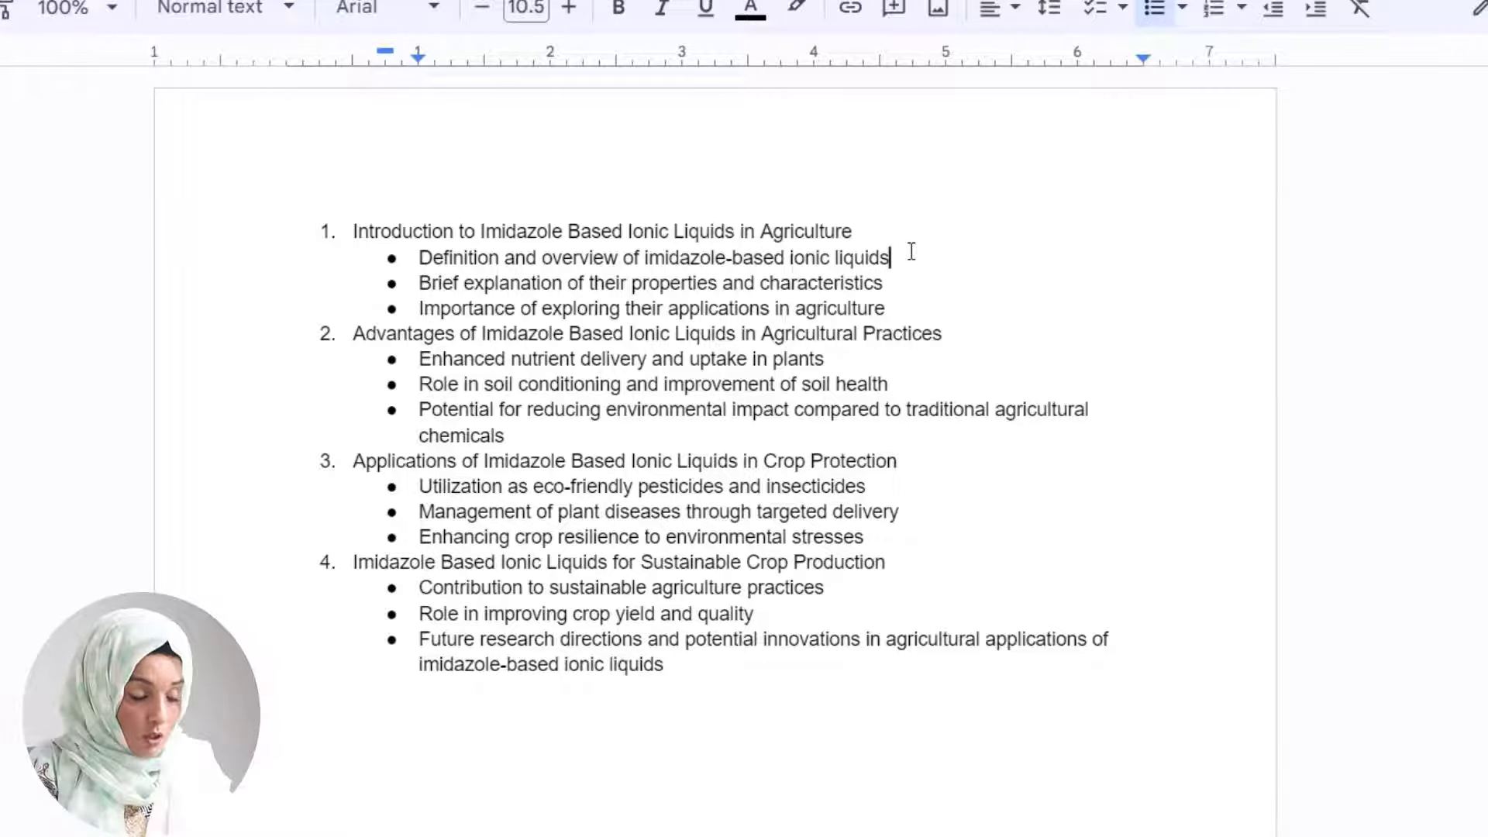
key(Return)
drag(898, 262, 418, 259)
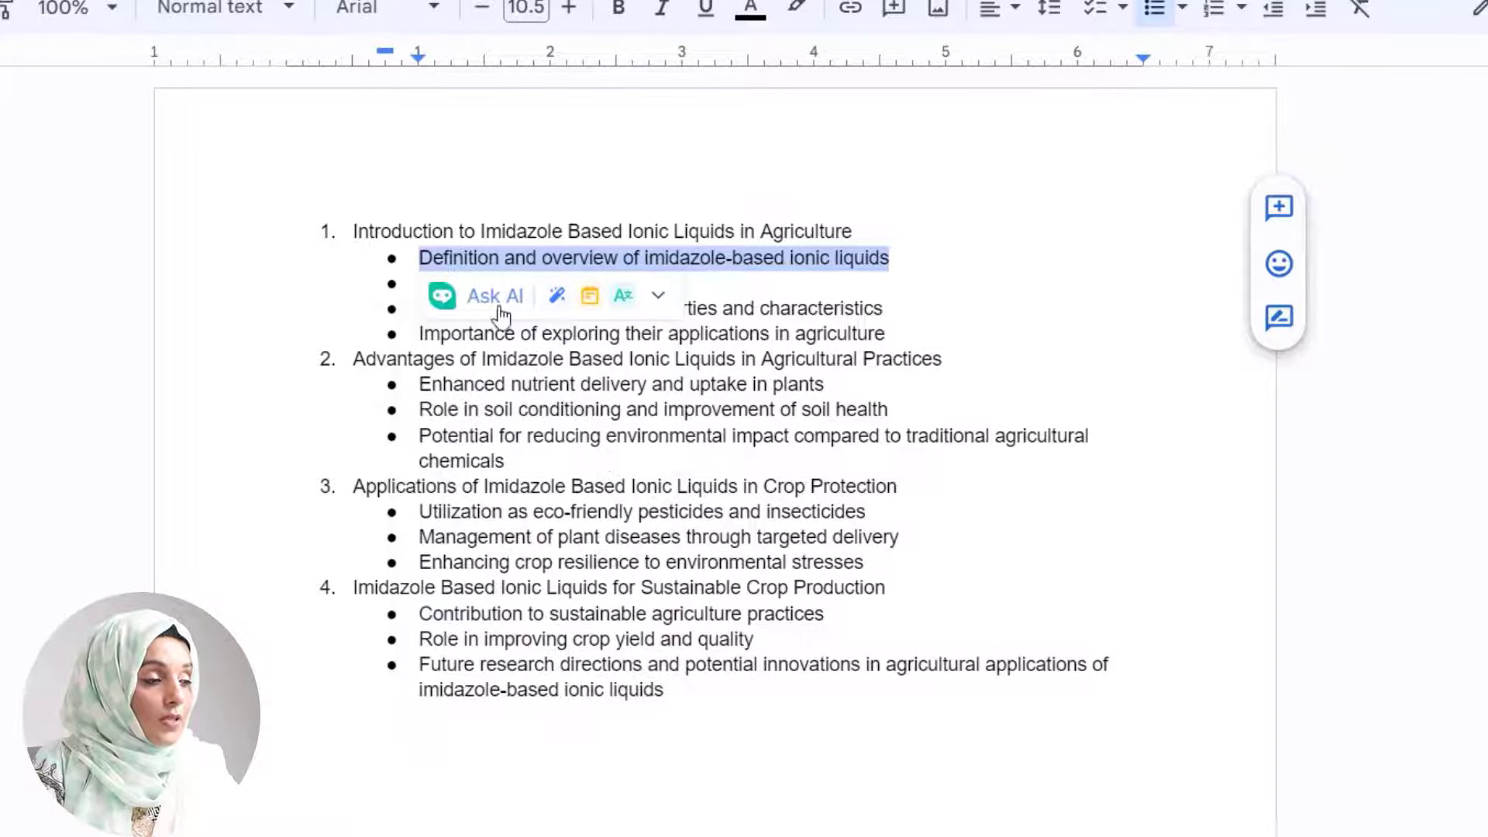
click(658, 297)
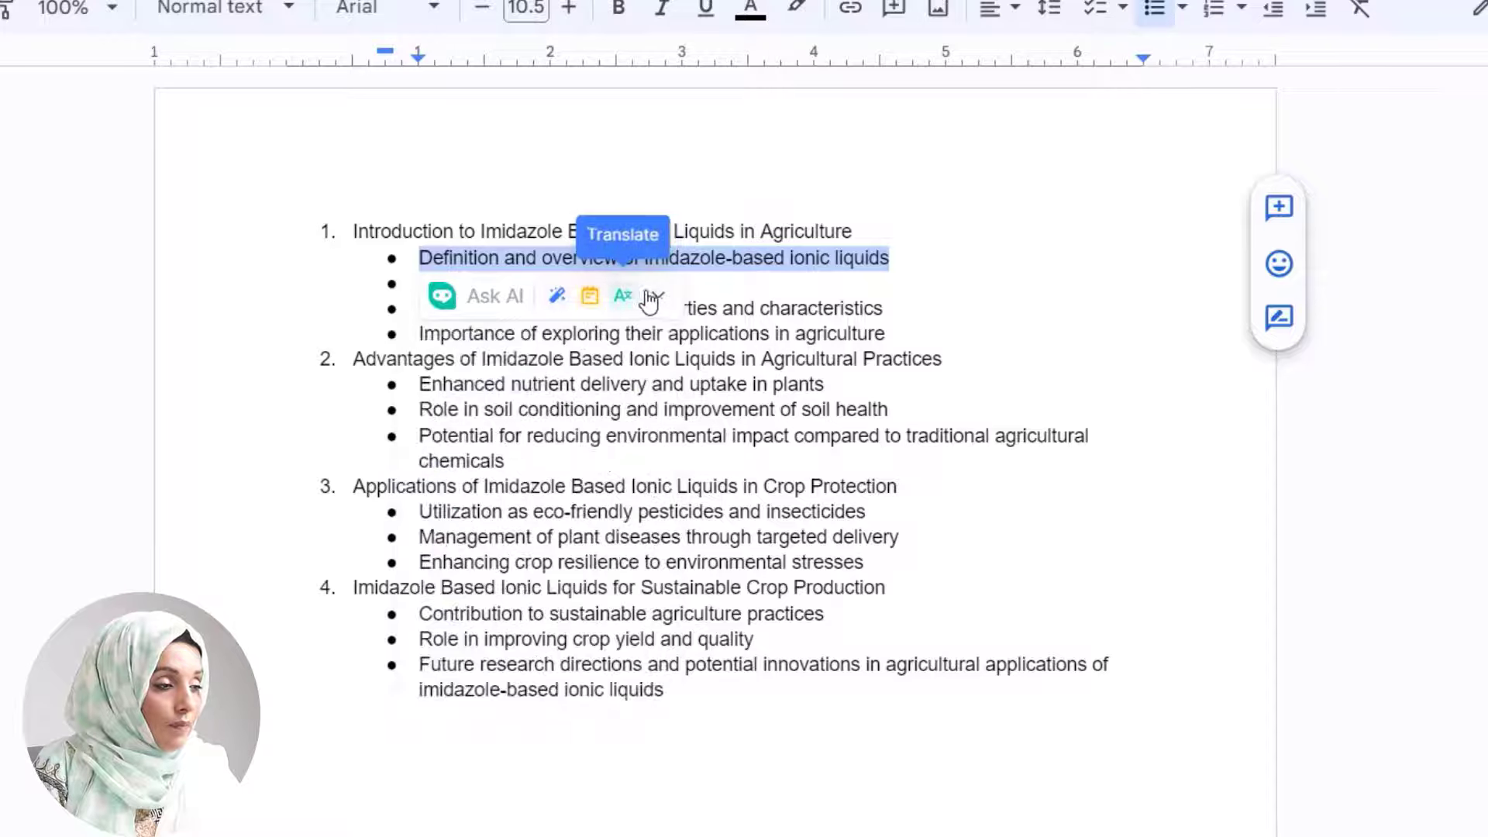
mouse_move(659, 302)
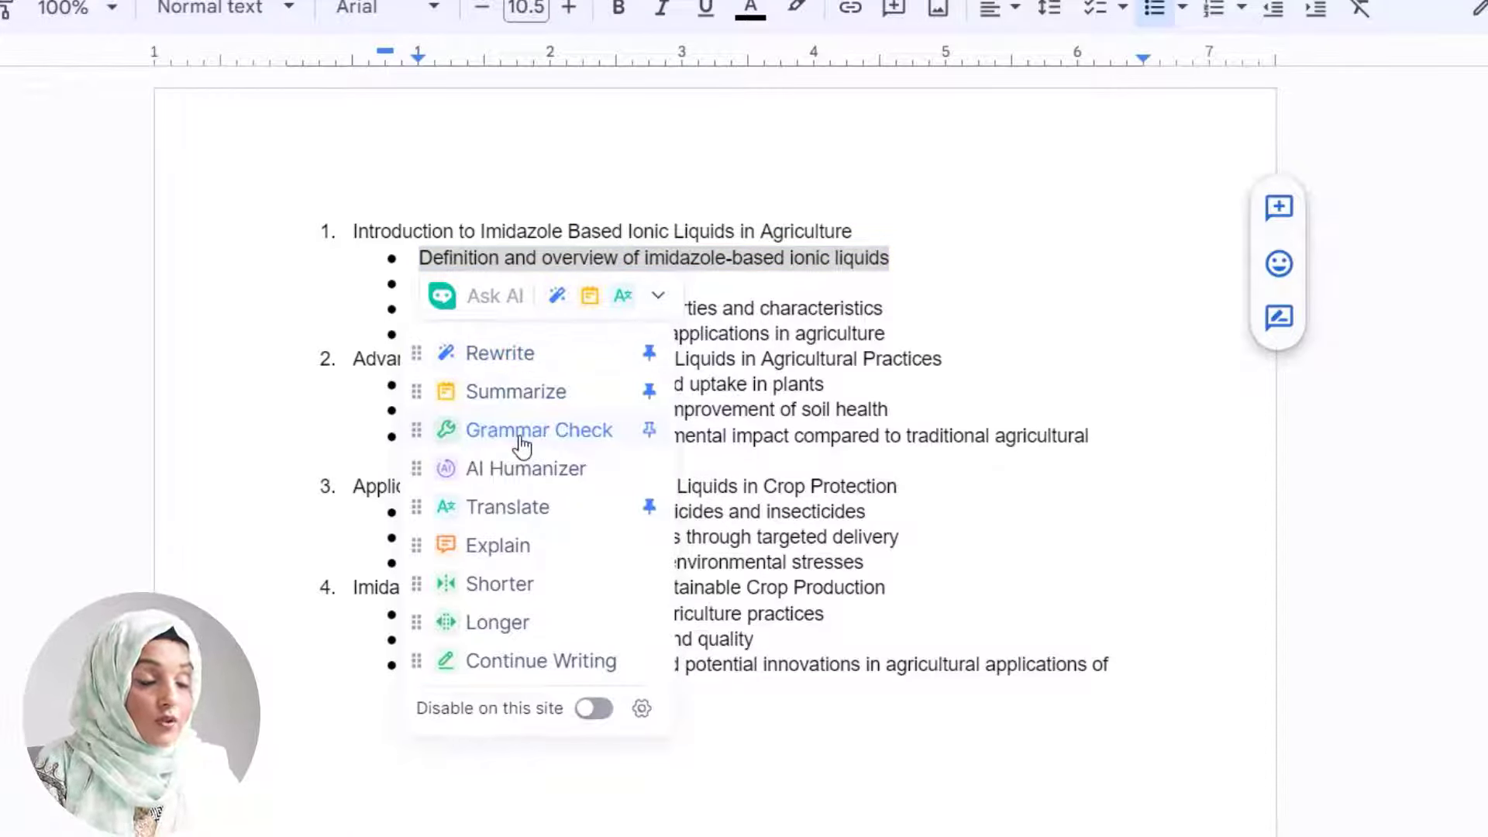
mouse_move(513, 509)
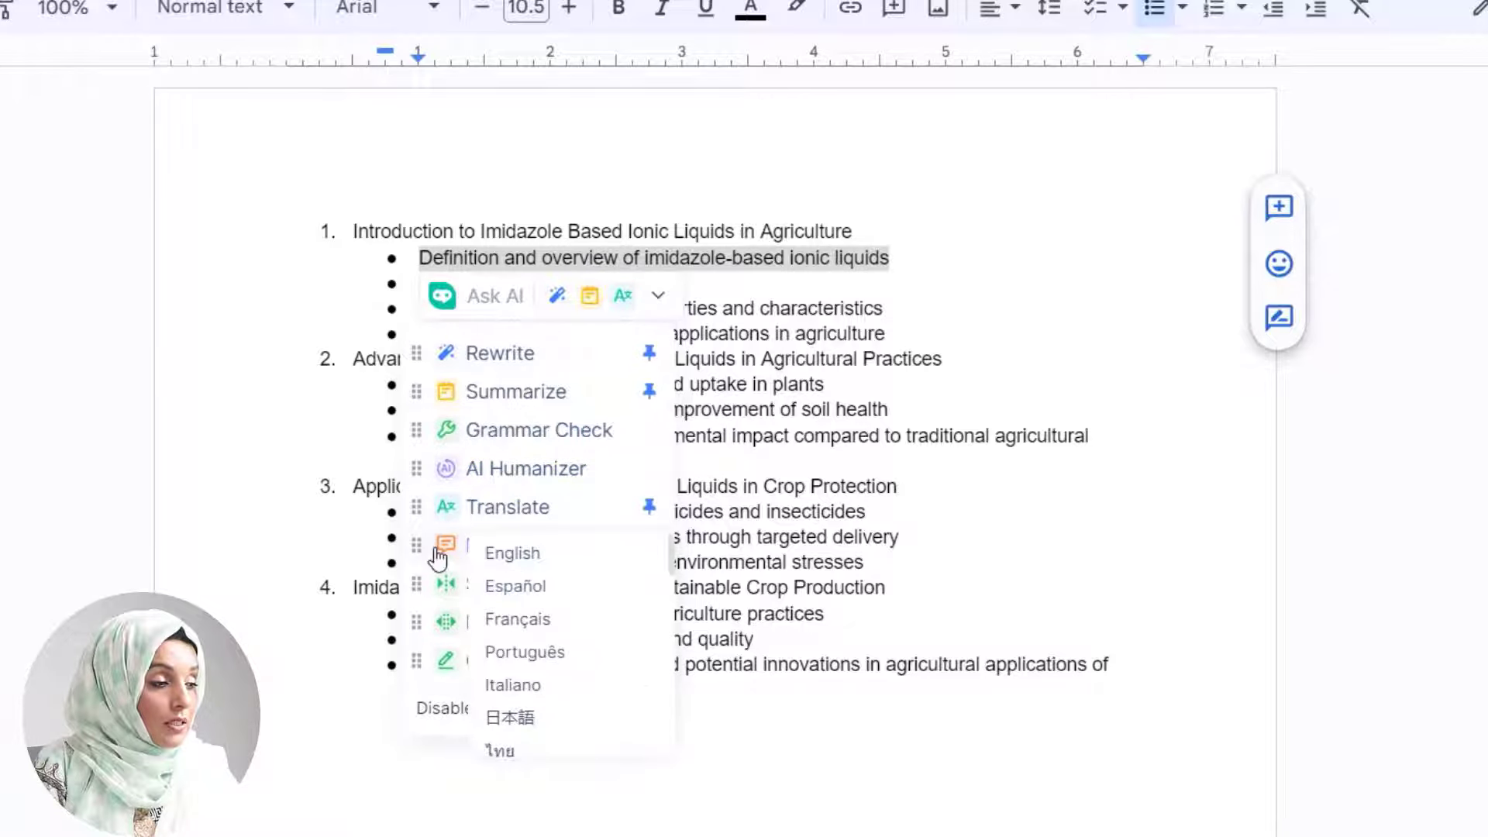
click(524, 659)
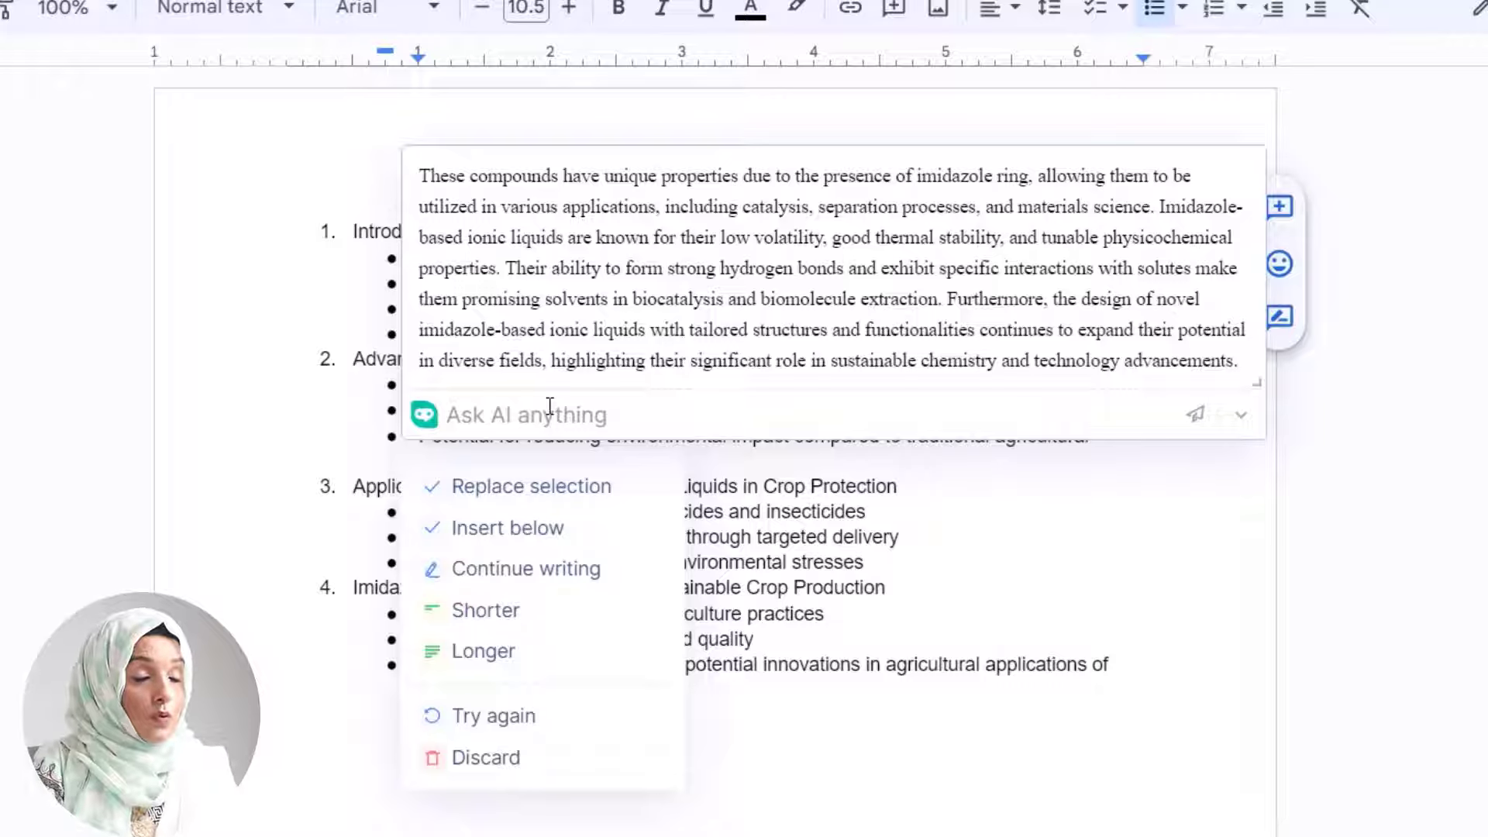
click(528, 543)
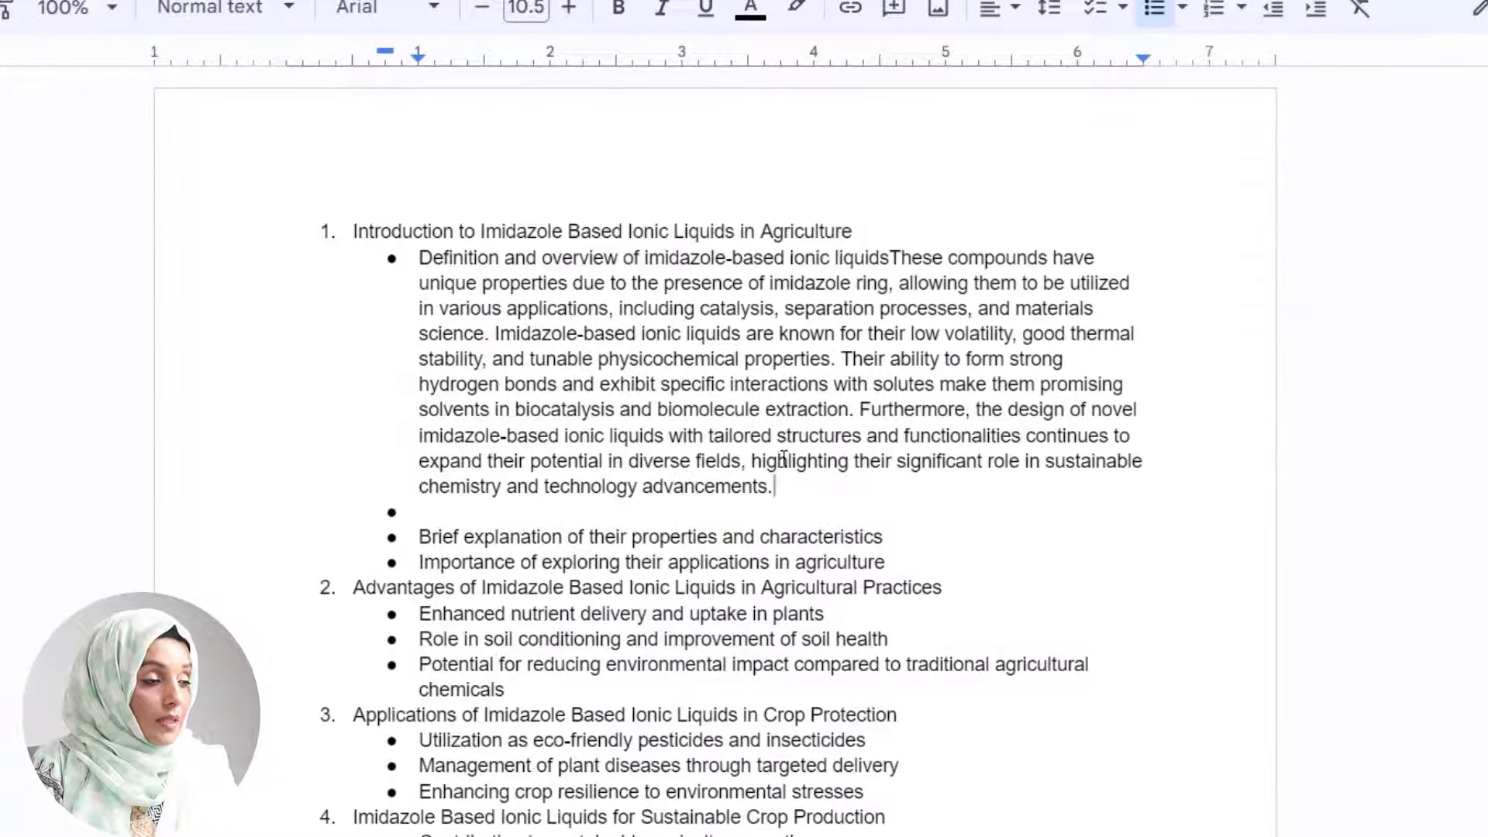
Extend the expanded first bullet further with another AI Continue Writing passage
drag(785, 490, 419, 258)
click(658, 529)
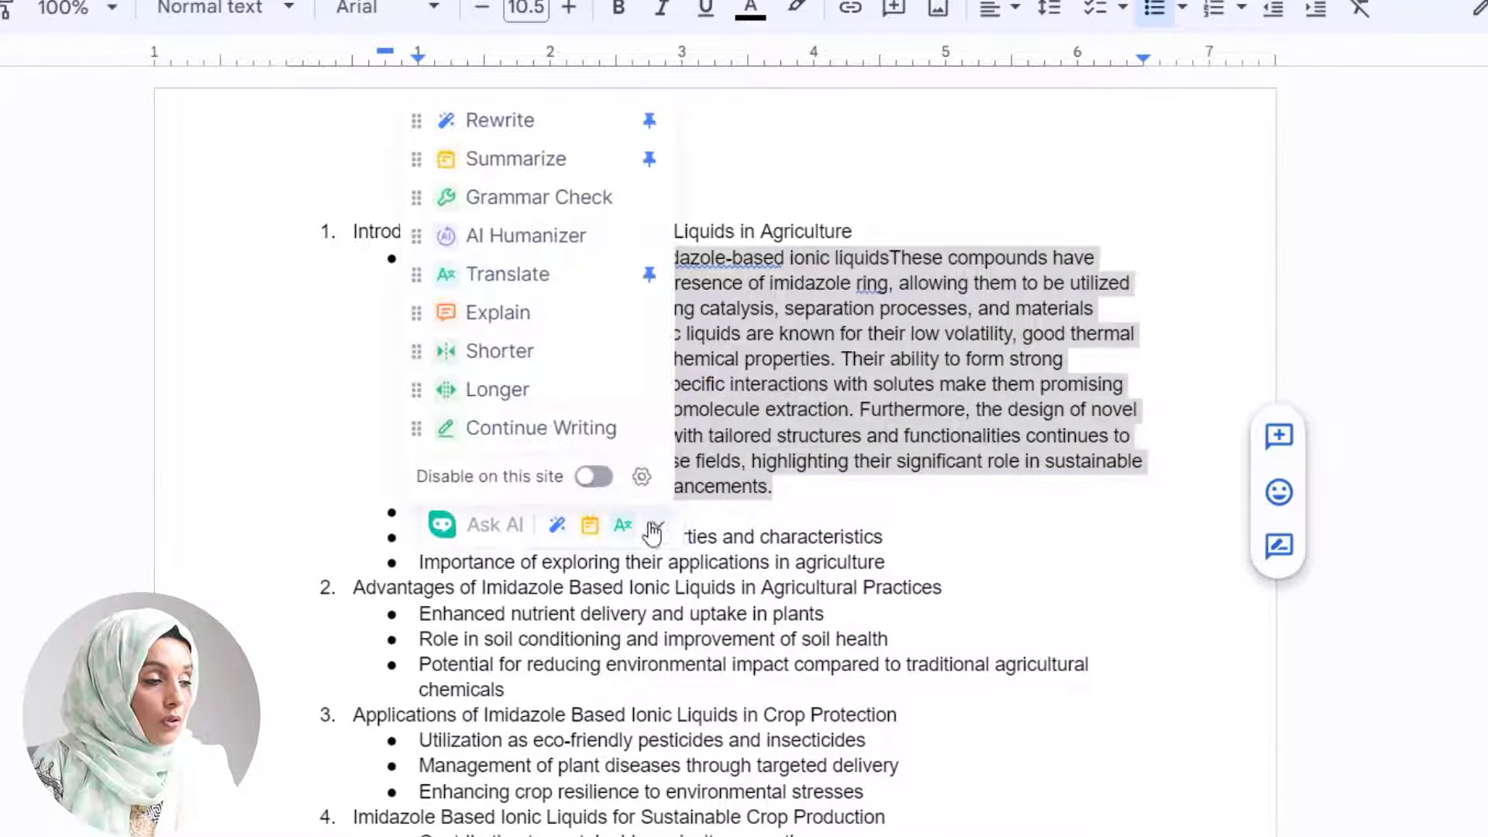
click(513, 448)
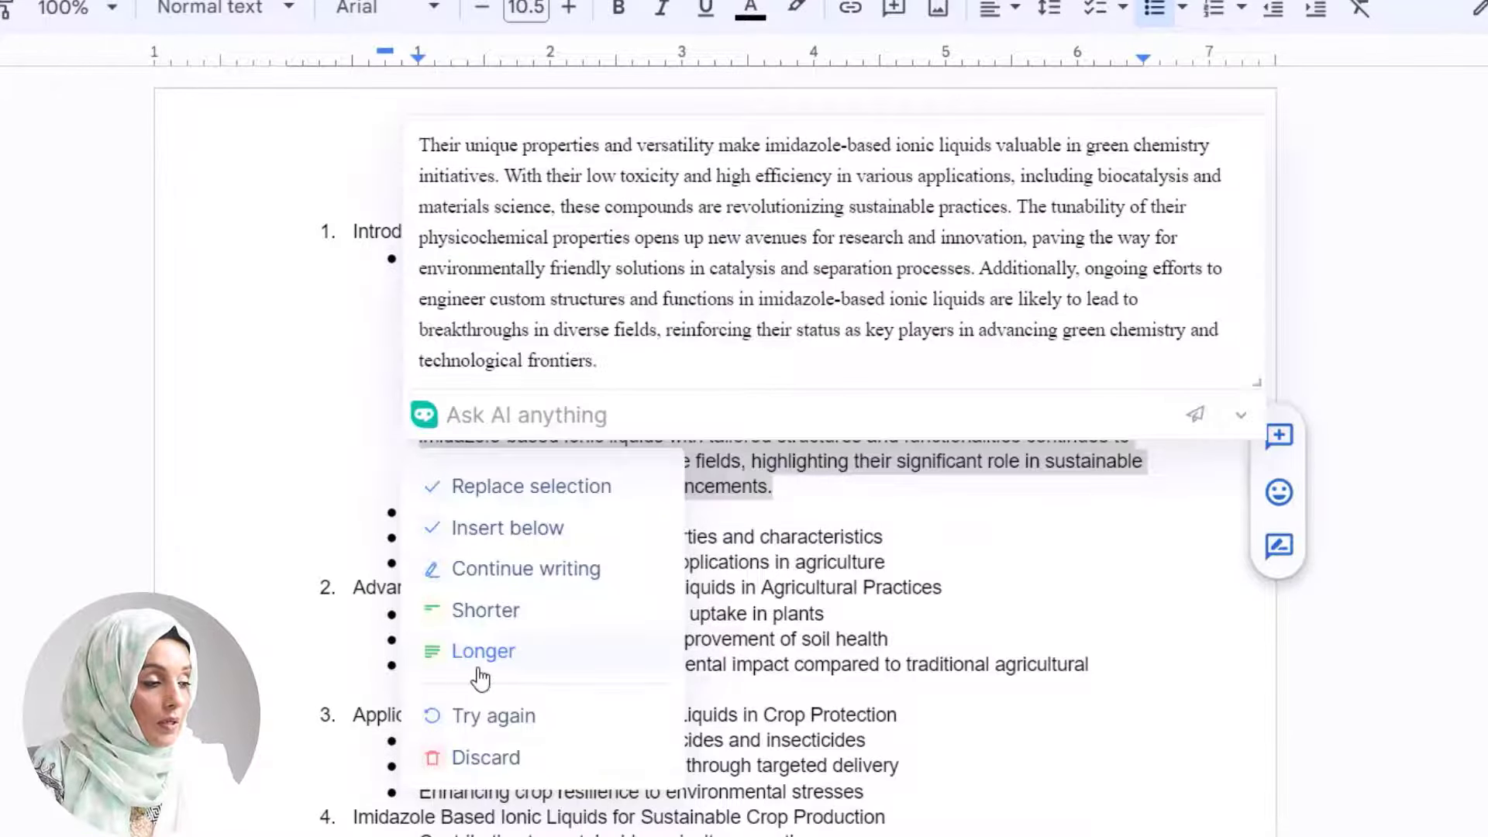
click(504, 534)
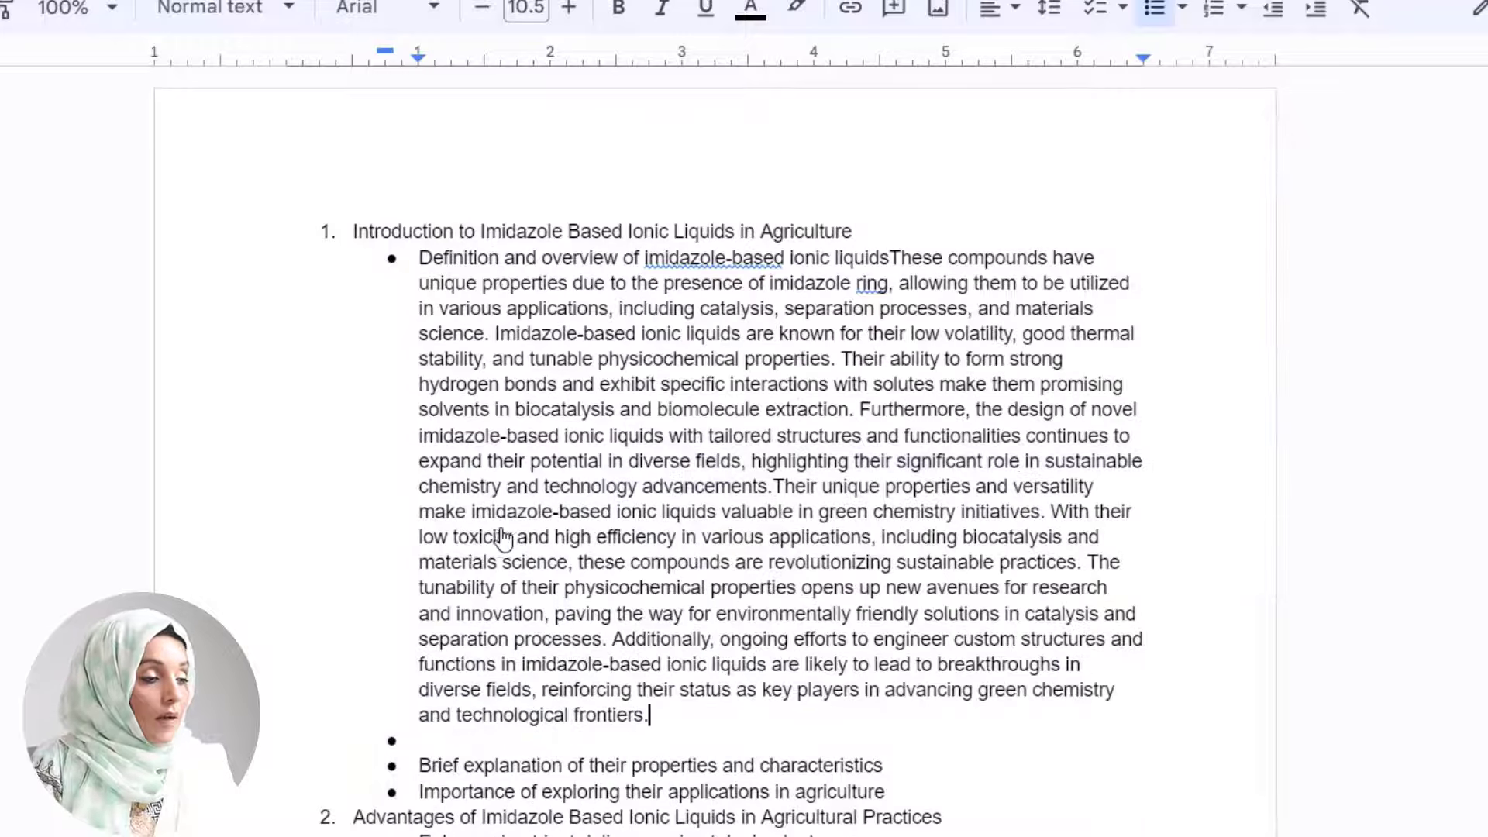
Run Grammar Check on the whole first-bullet paragraph
drag(484, 410, 422, 255)
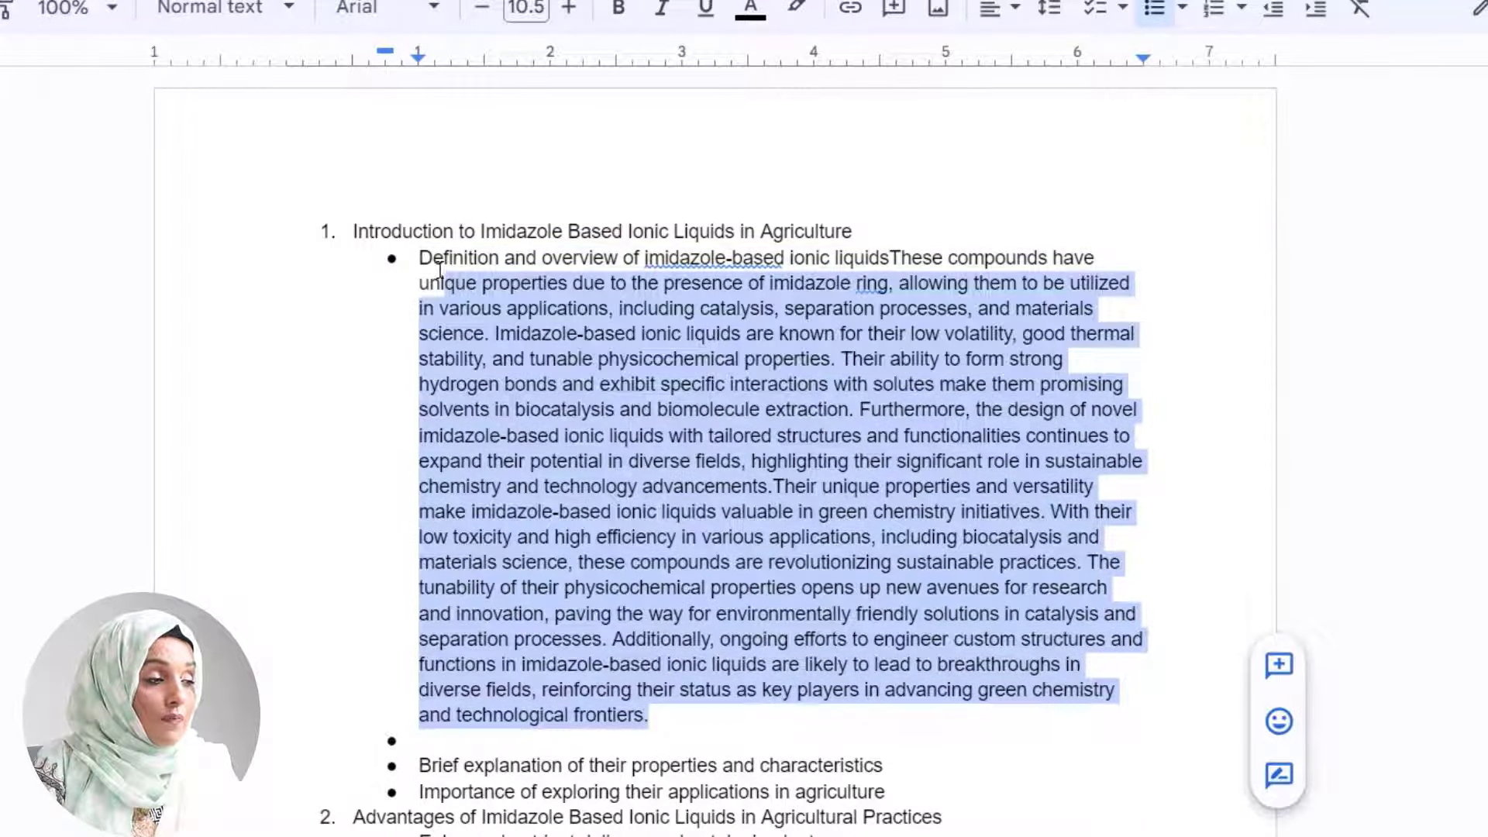
click(659, 756)
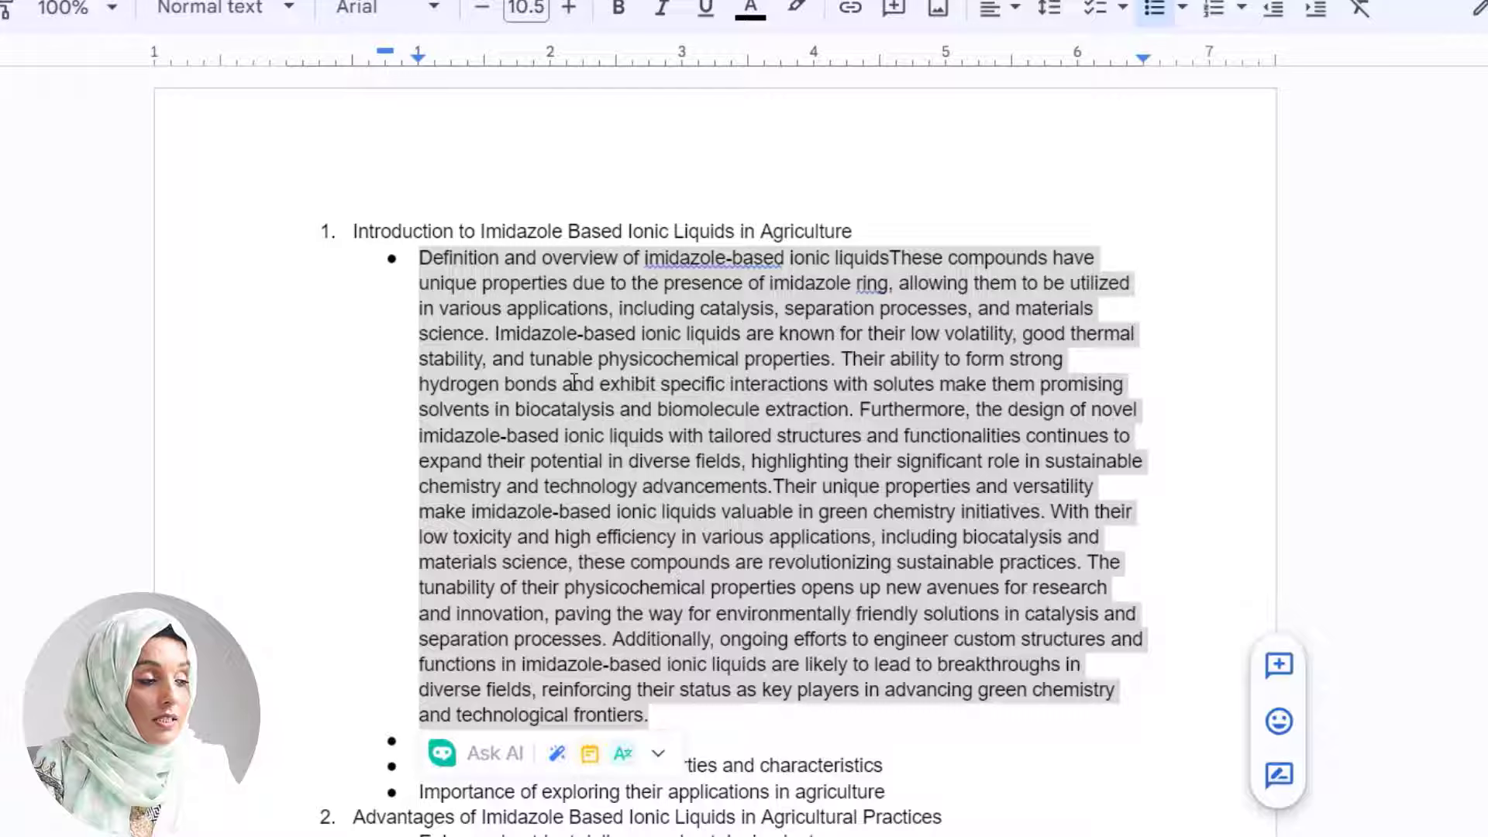
mouse_move(655, 755)
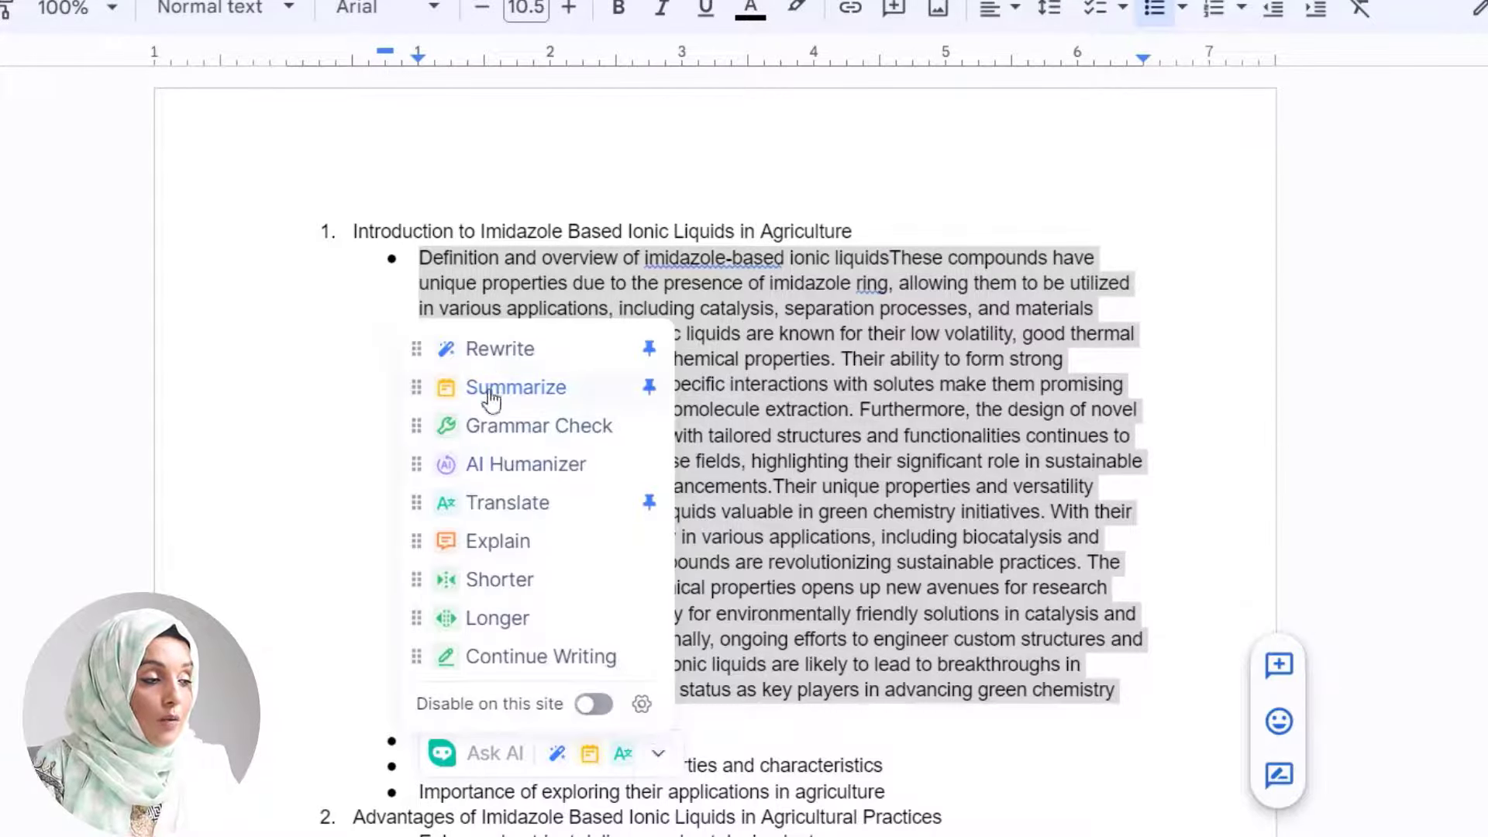
click(505, 429)
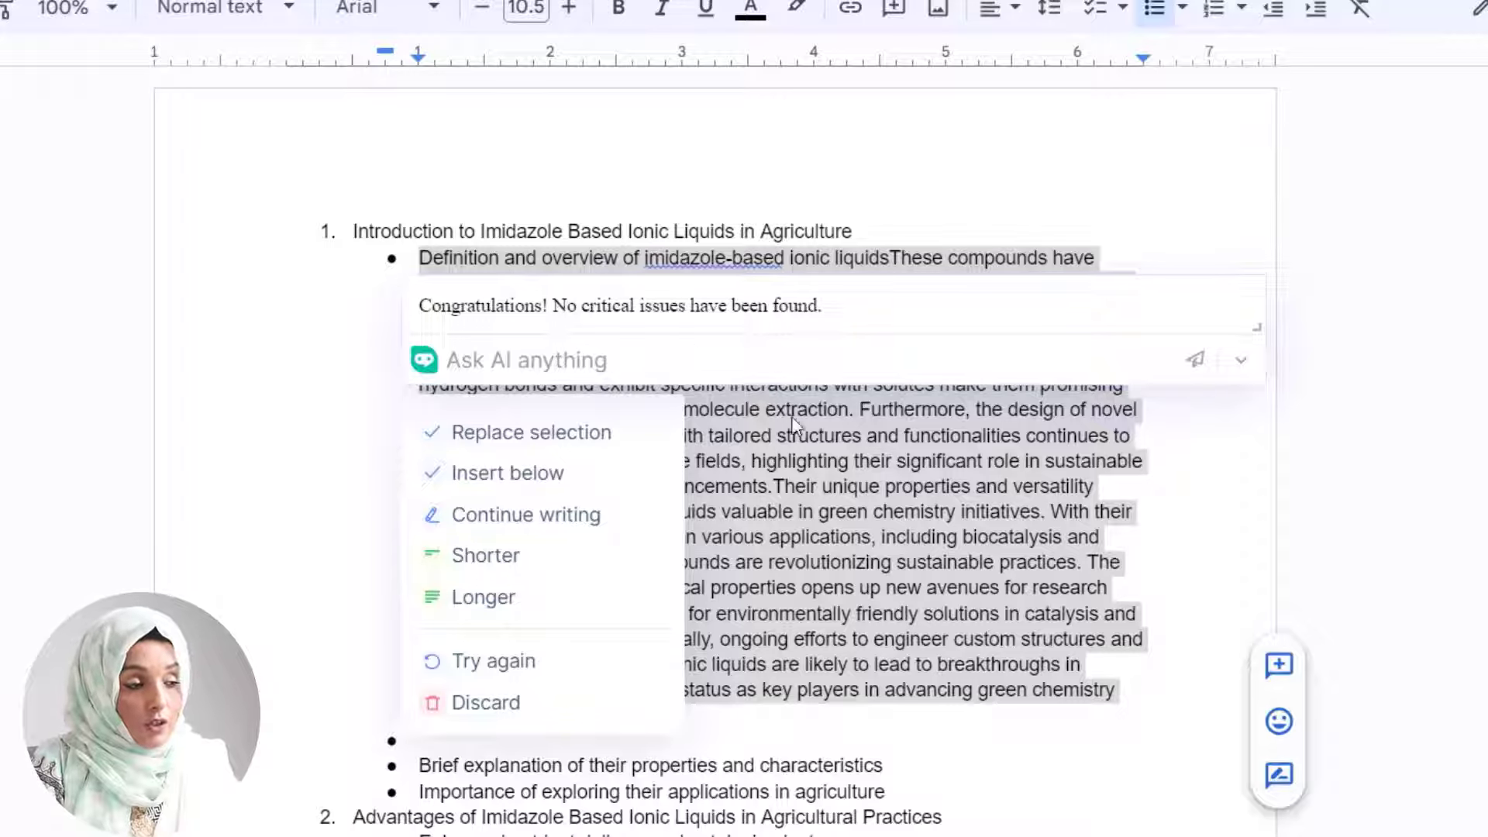
At the document end, generate and keep an AI blog post on the uses of AI tools in content creation
scroll(733, 574, down, 9)
click(599, 569)
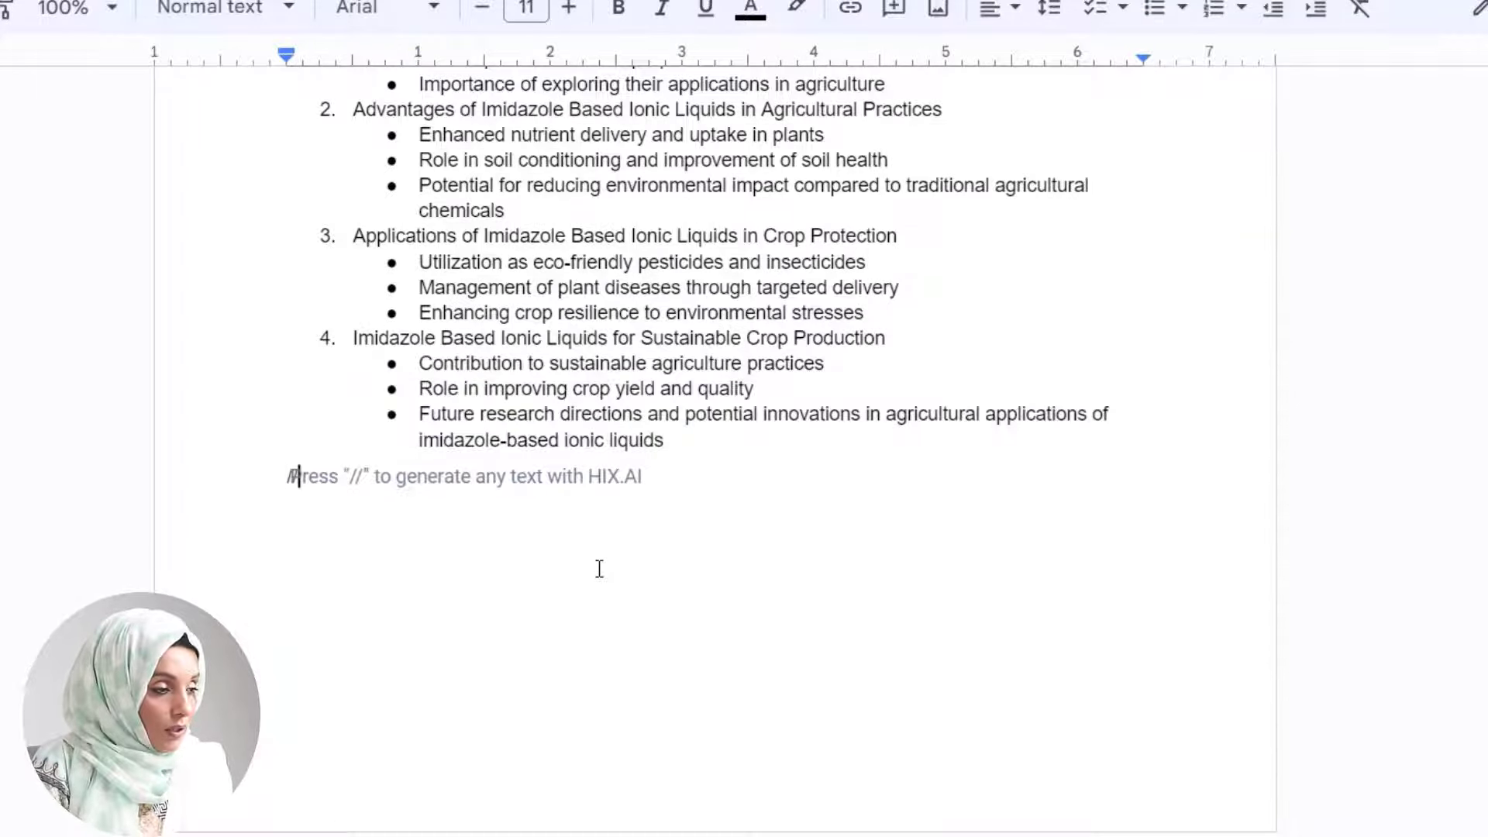
text(/)
click(412, 645)
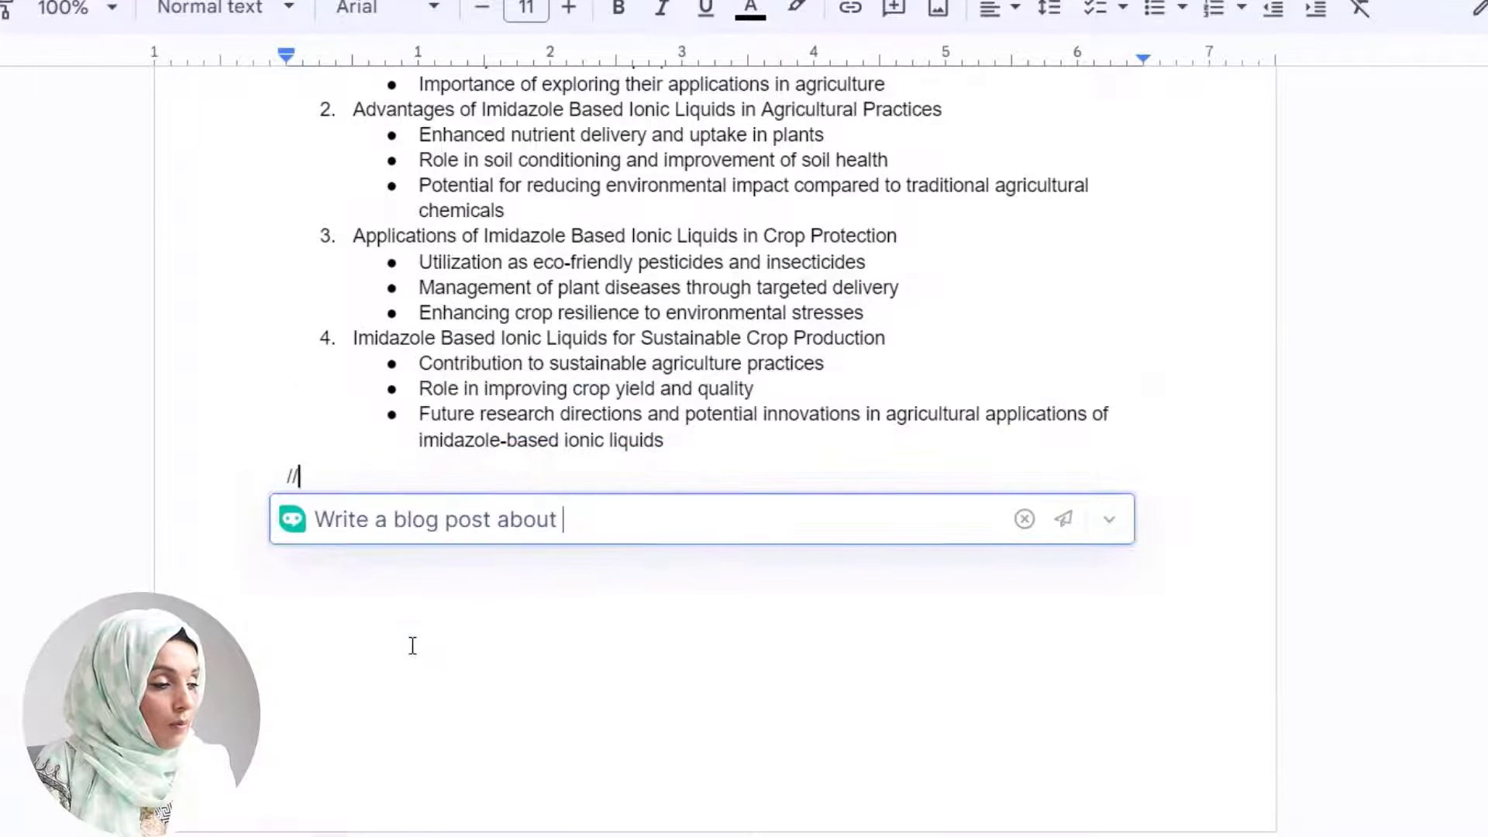
text(on the uses of Ai Tools in Content Creation)
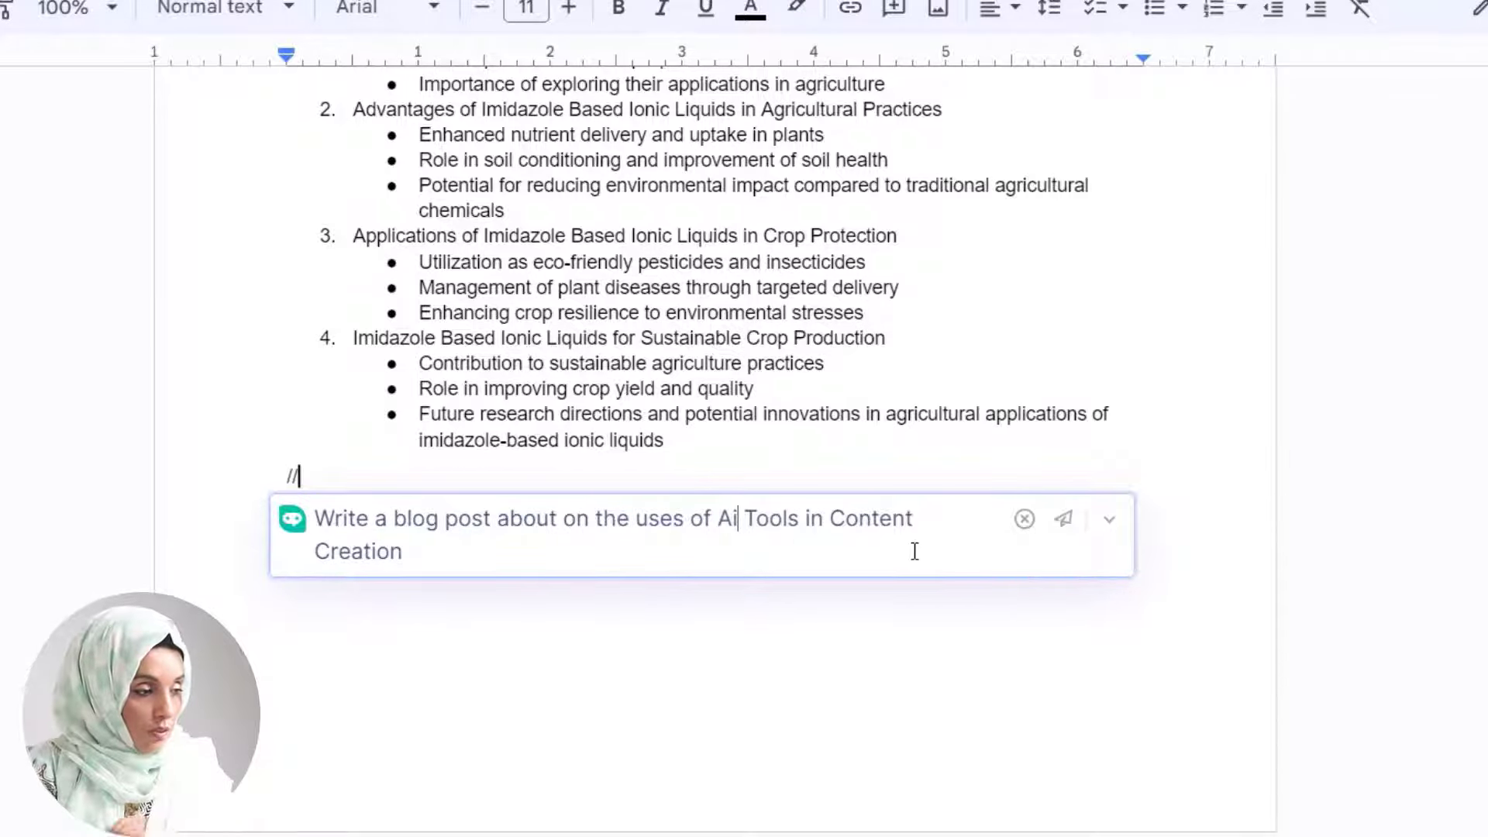
key(Return)
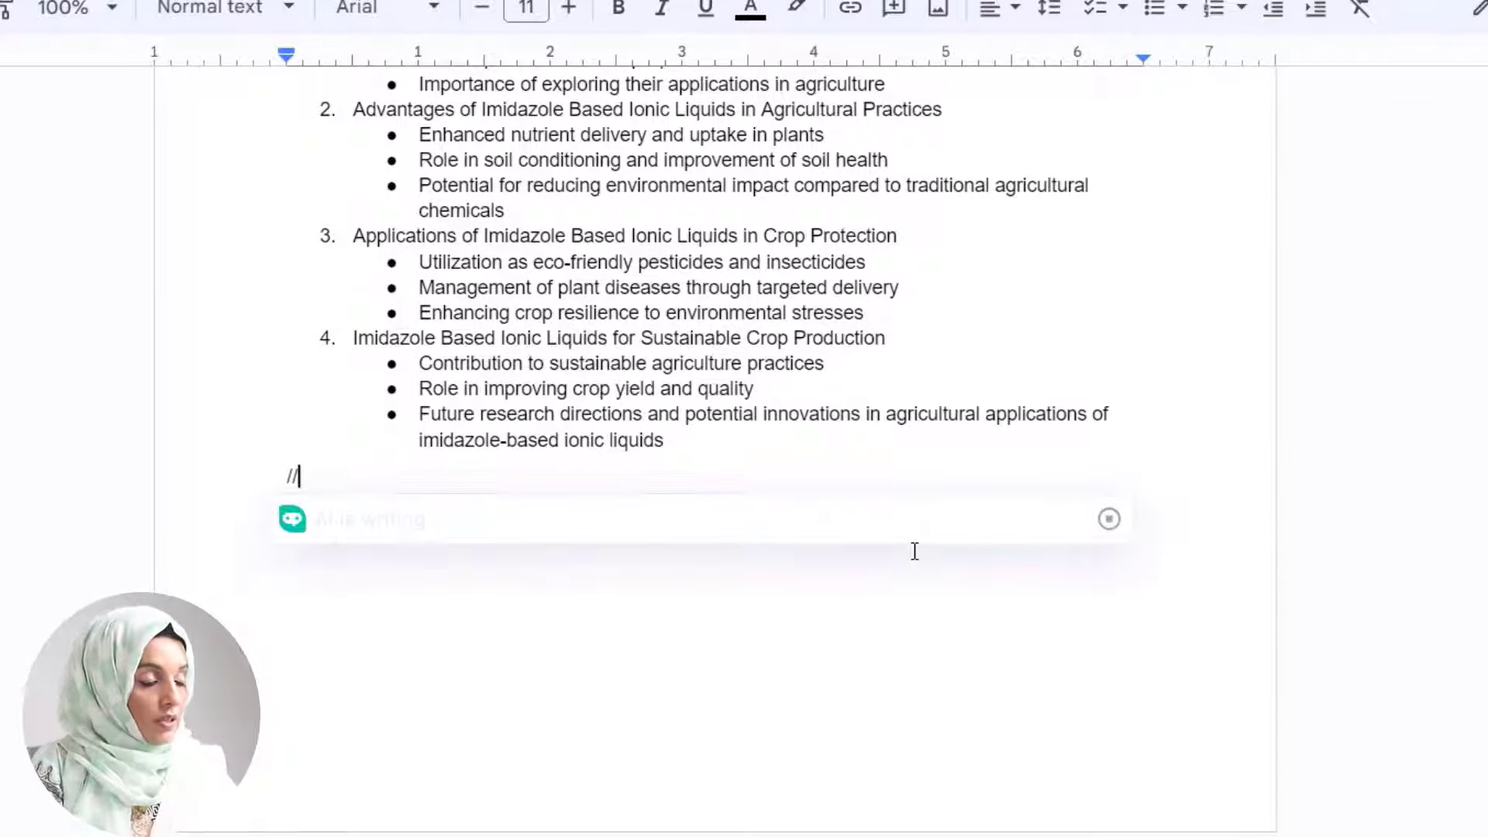
click(362, 543)
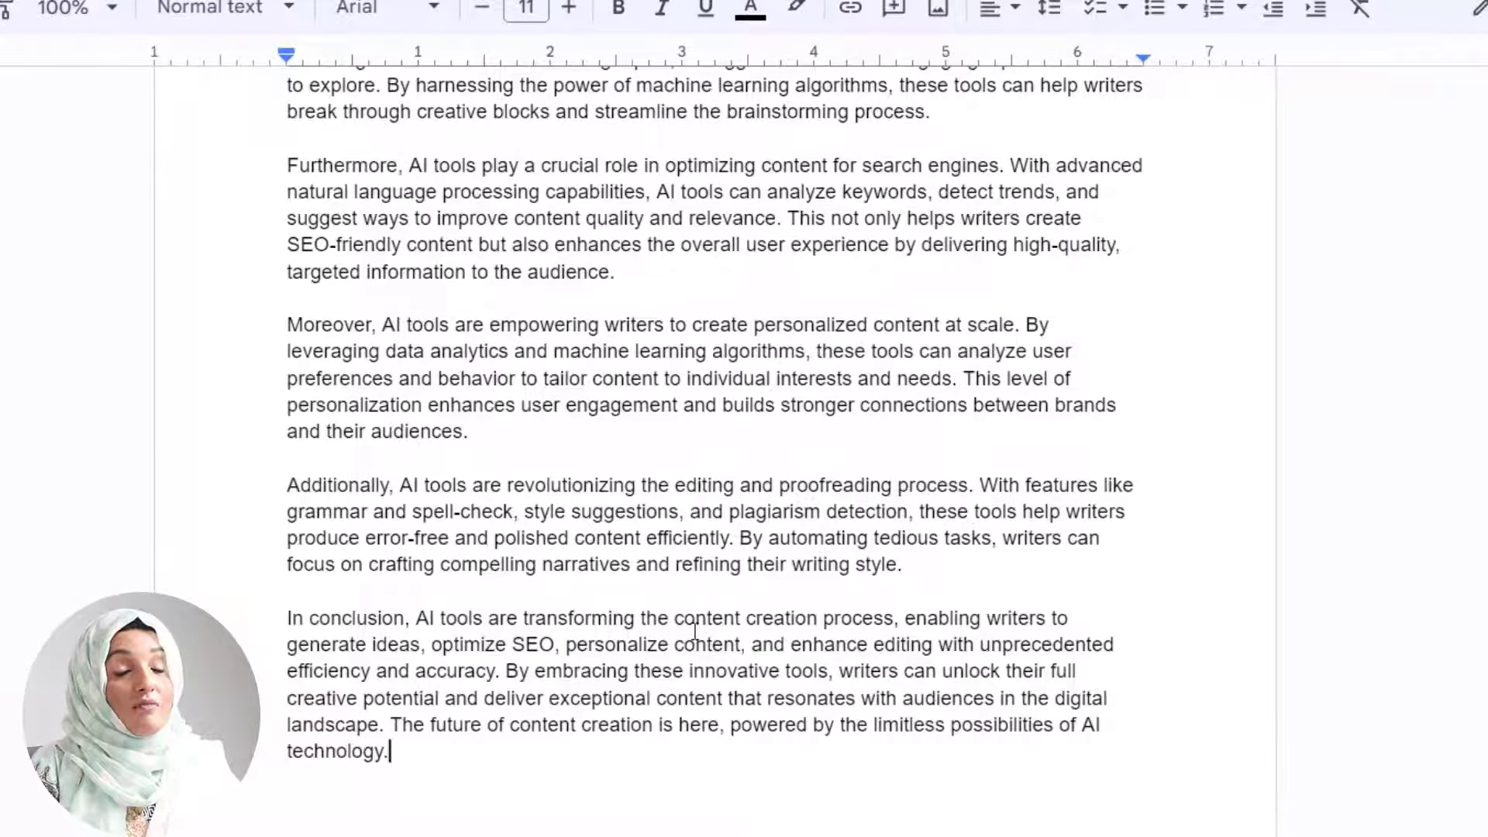
scroll(659, 605, up, 4)
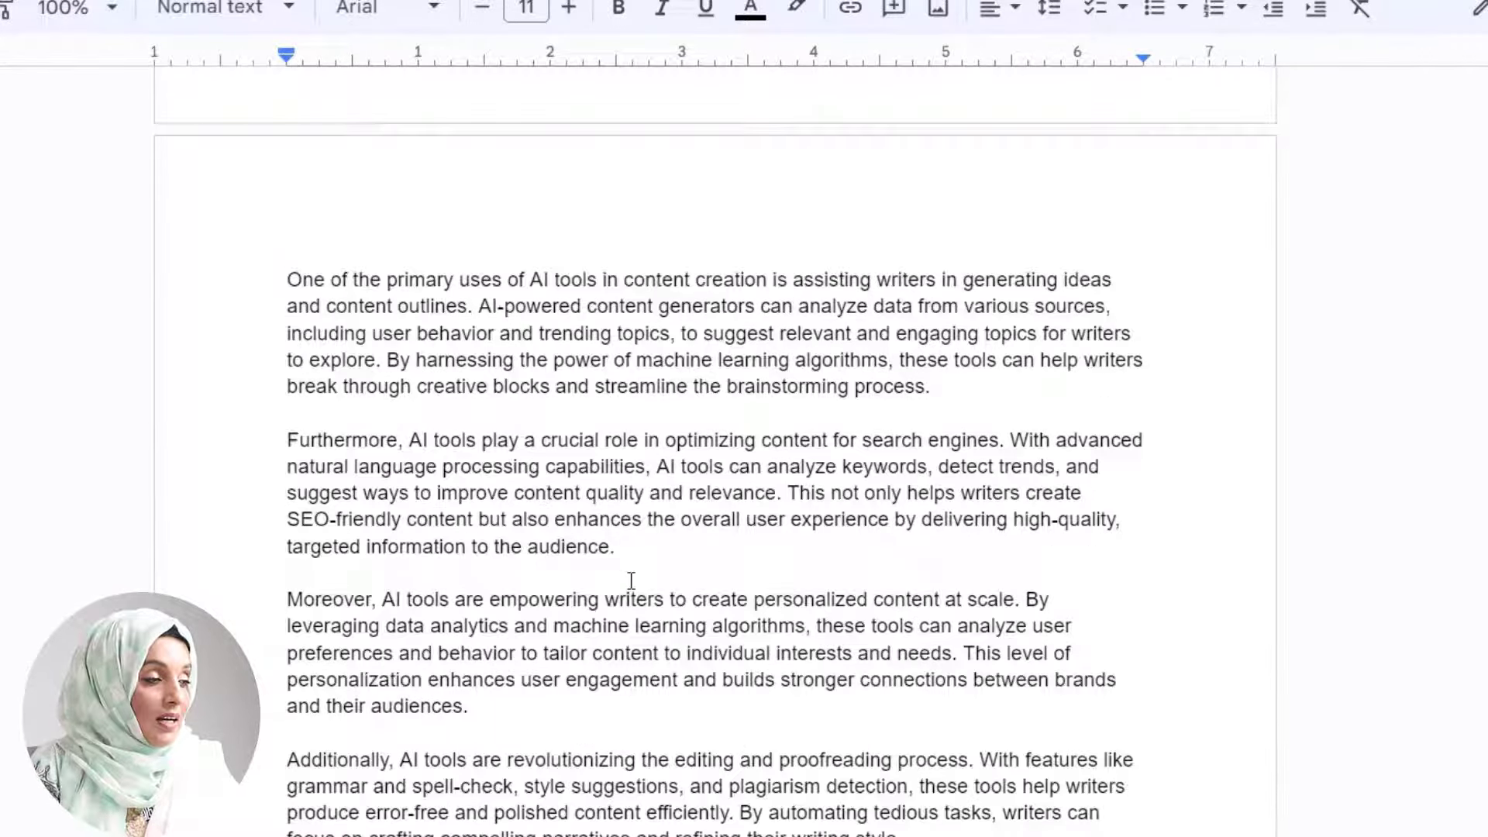
scroll(326, 311, up, 7)
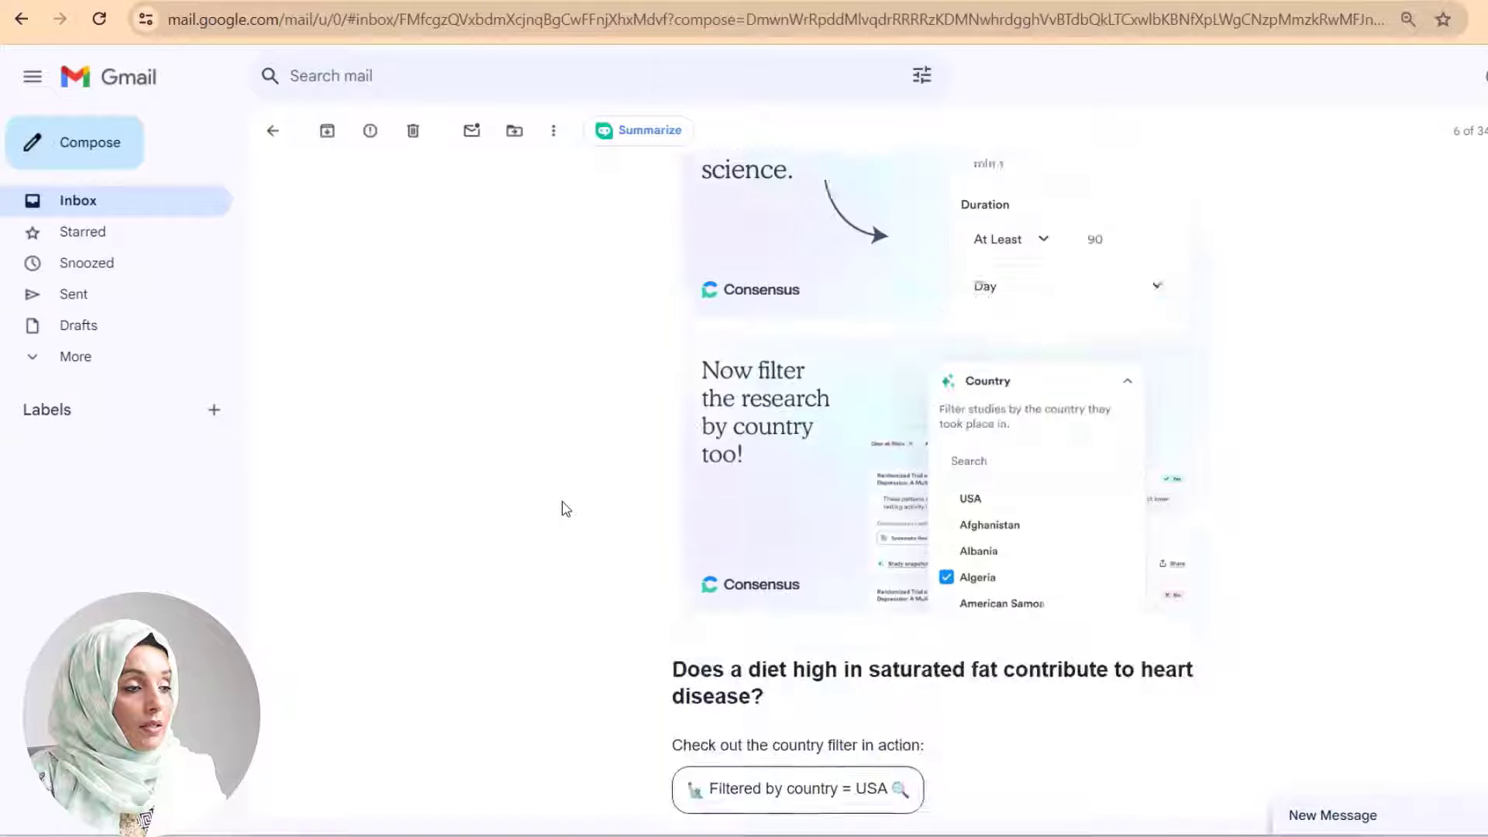
scroll(566, 509, down, 4)
scroll(566, 508, down, 14)
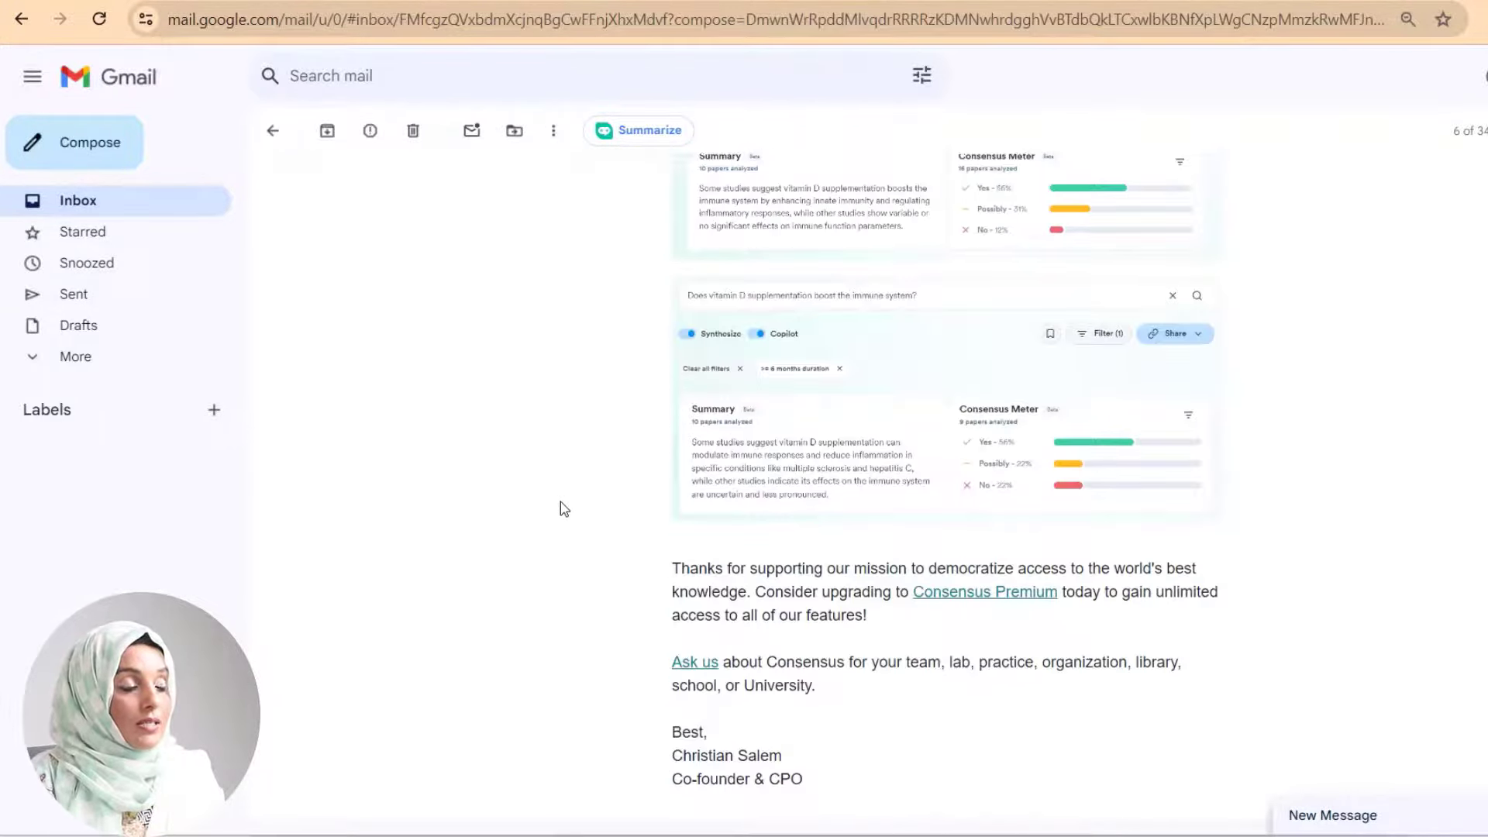
Summarize the open Consensus newsletter email with the HIX.AI Summarize button
scroll(561, 500, up, 18)
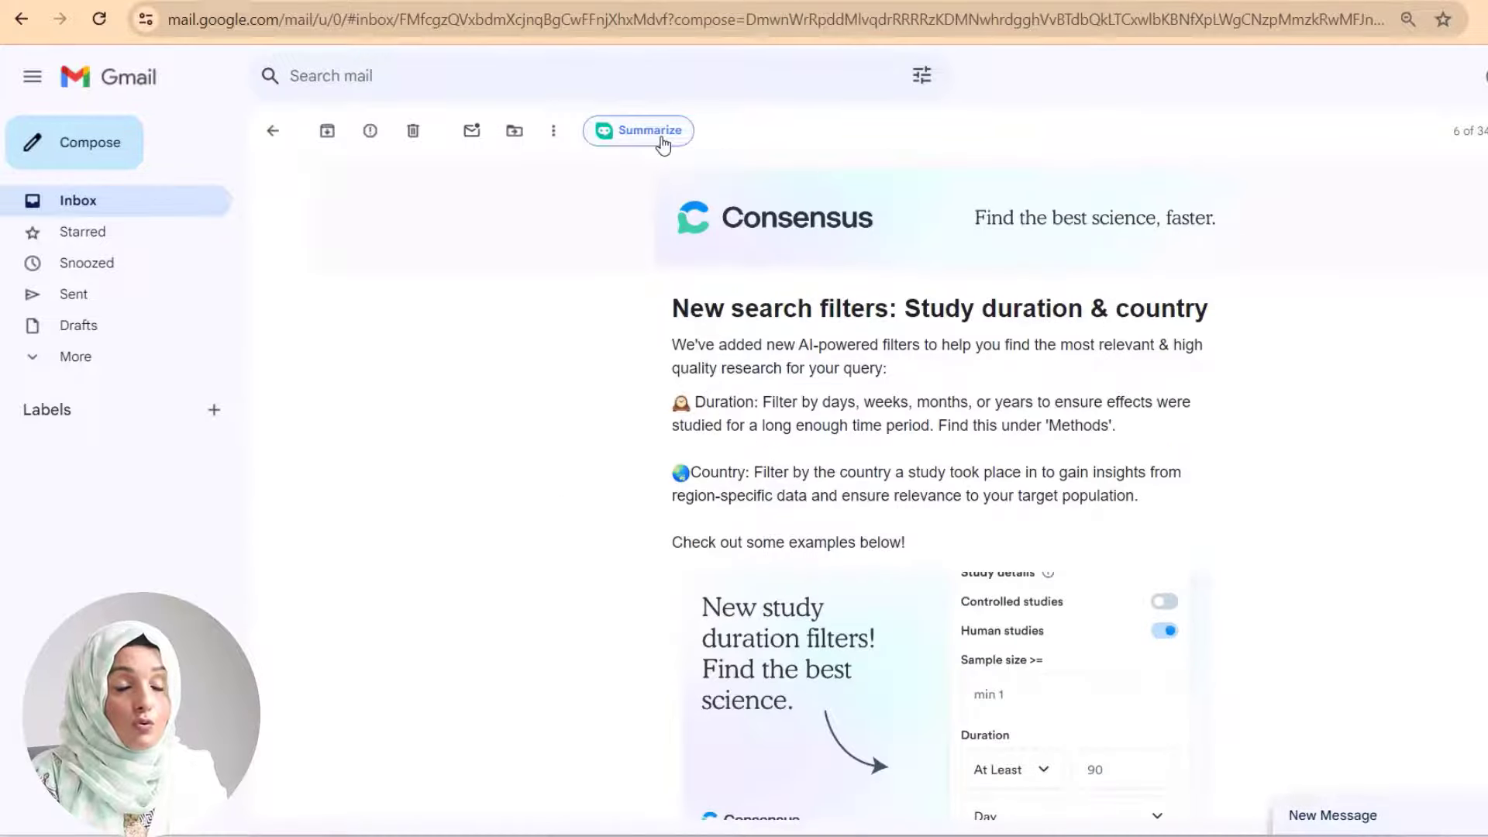
click(663, 144)
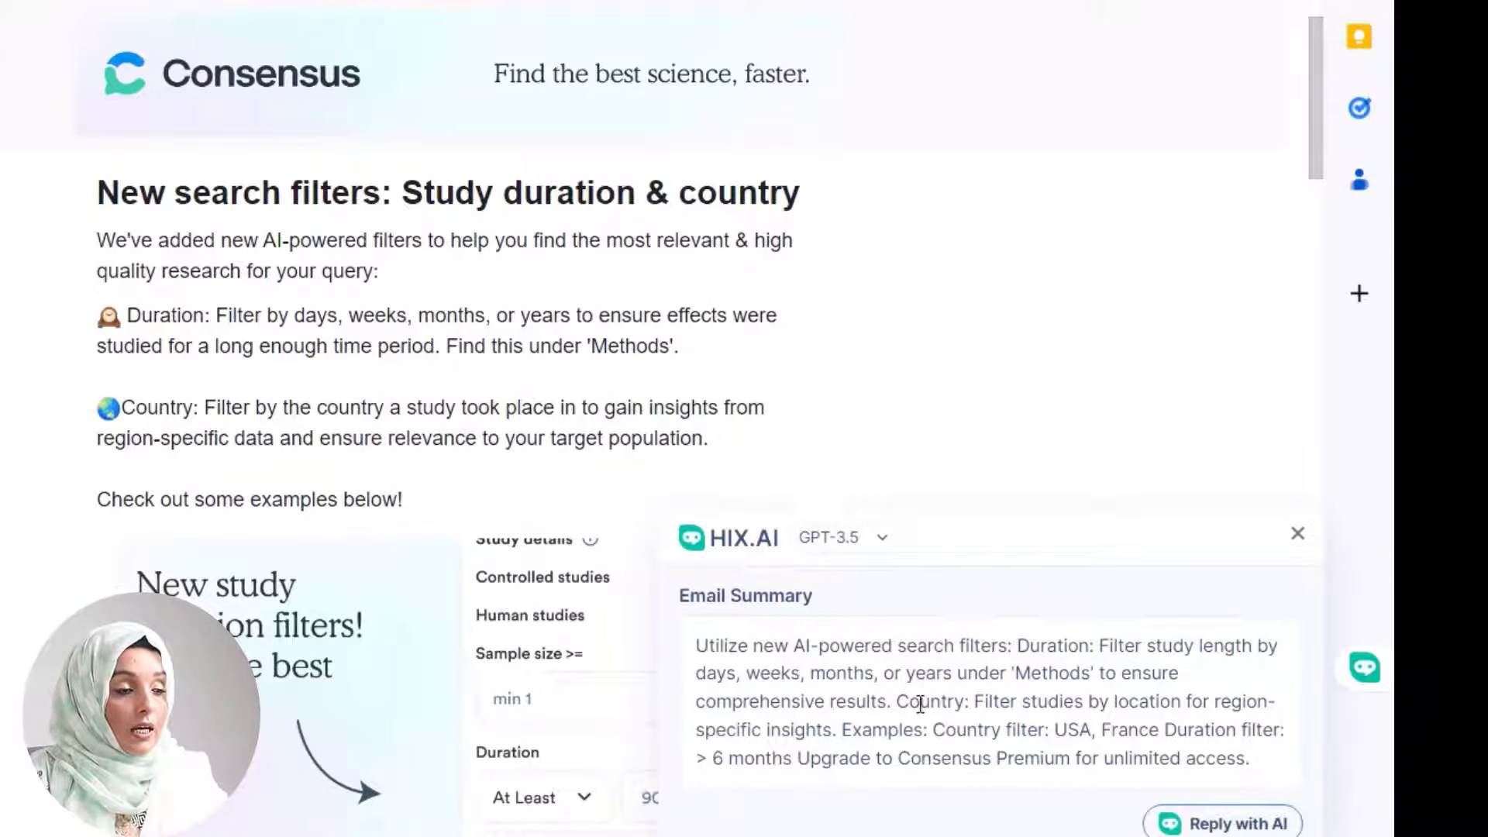
Close the summary and insert HIX.AI's Appreciate quick reply into a reply to the Consensus email
click(1297, 534)
scroll(597, 574, down, 8)
scroll(596, 572, down, 5)
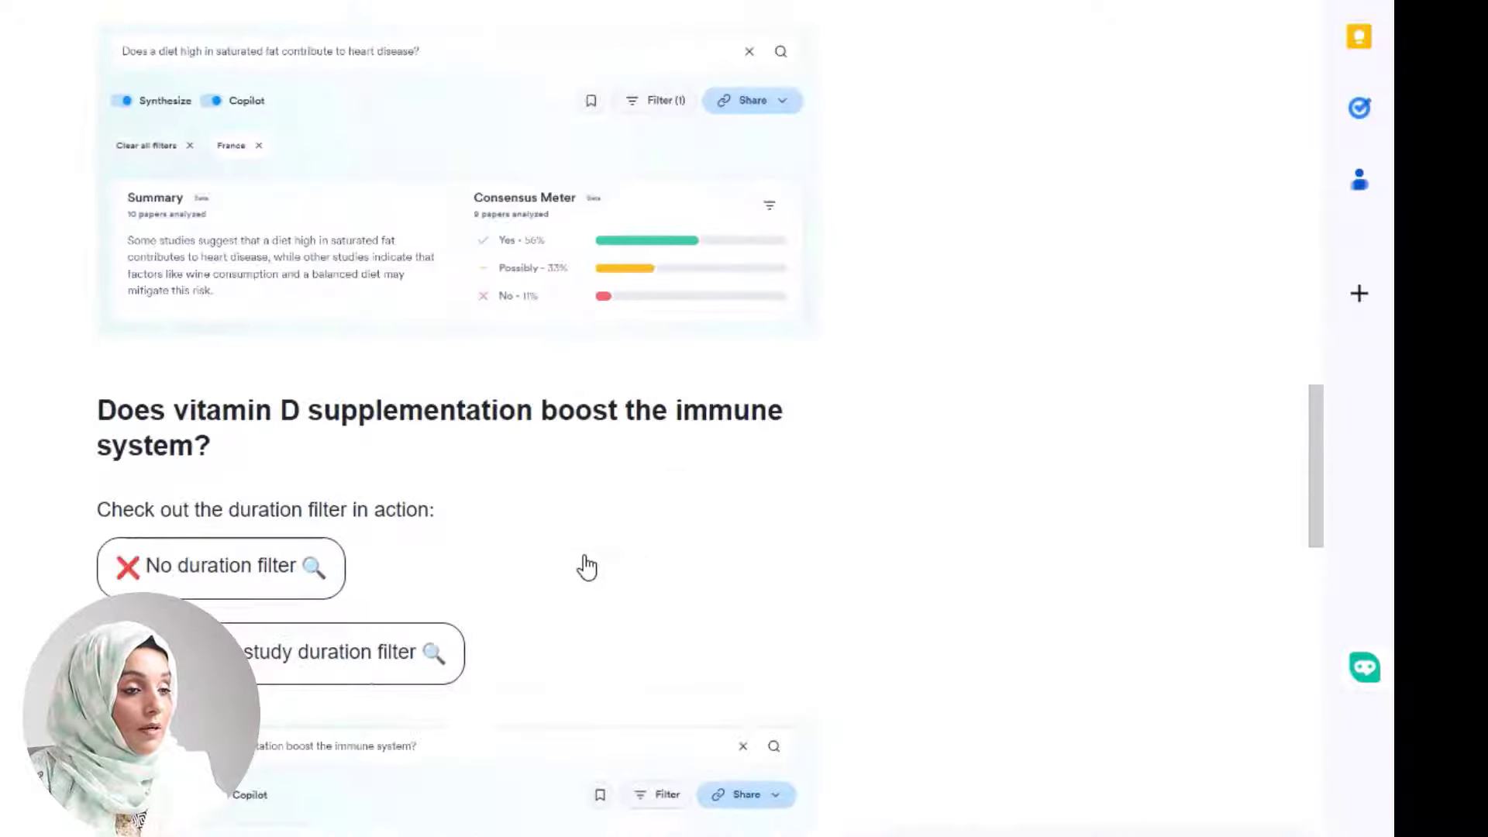
scroll(1163, 73, down, 10)
click(730, 640)
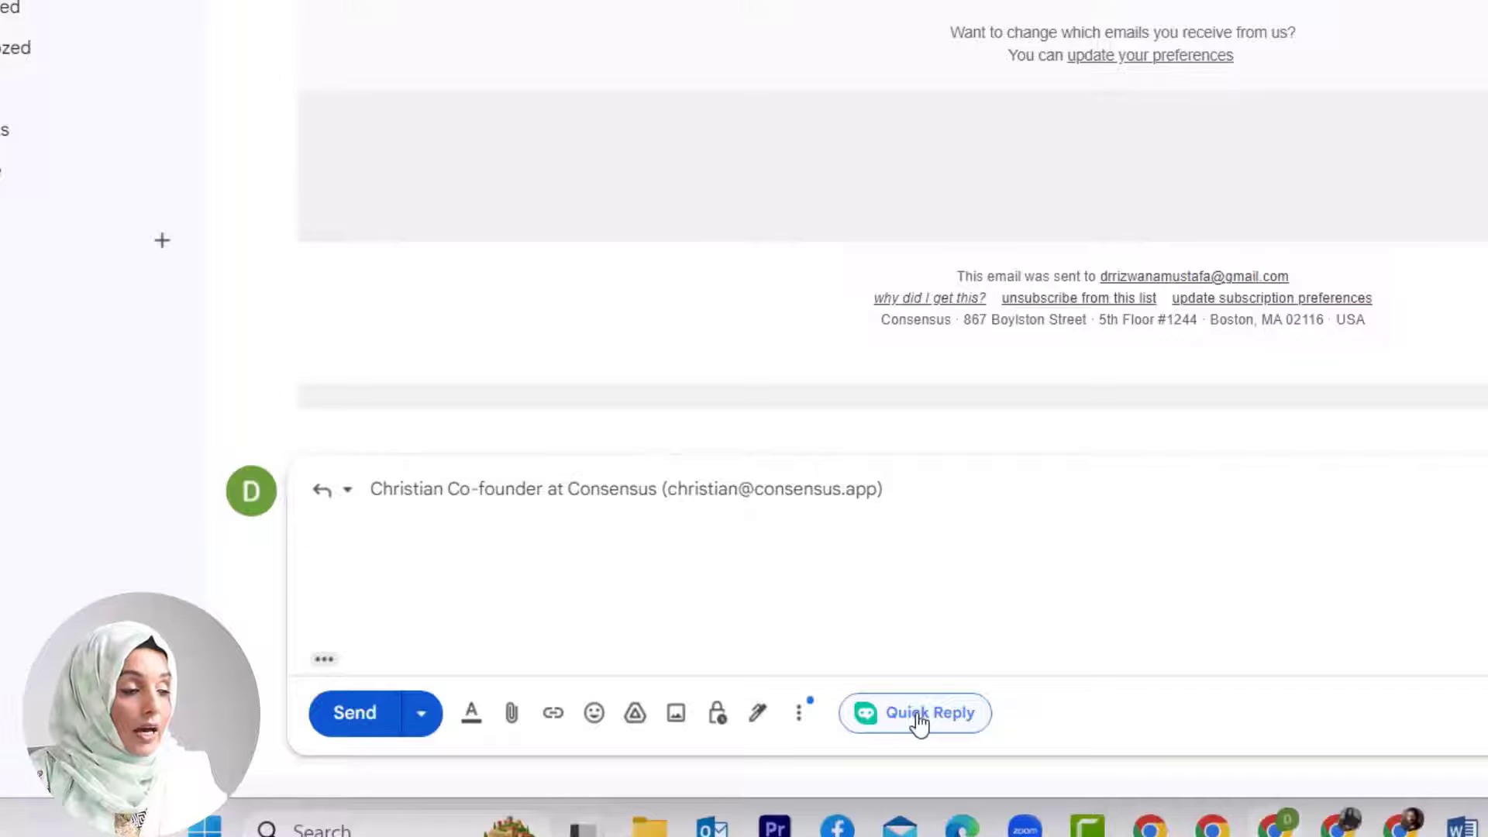
click(920, 722)
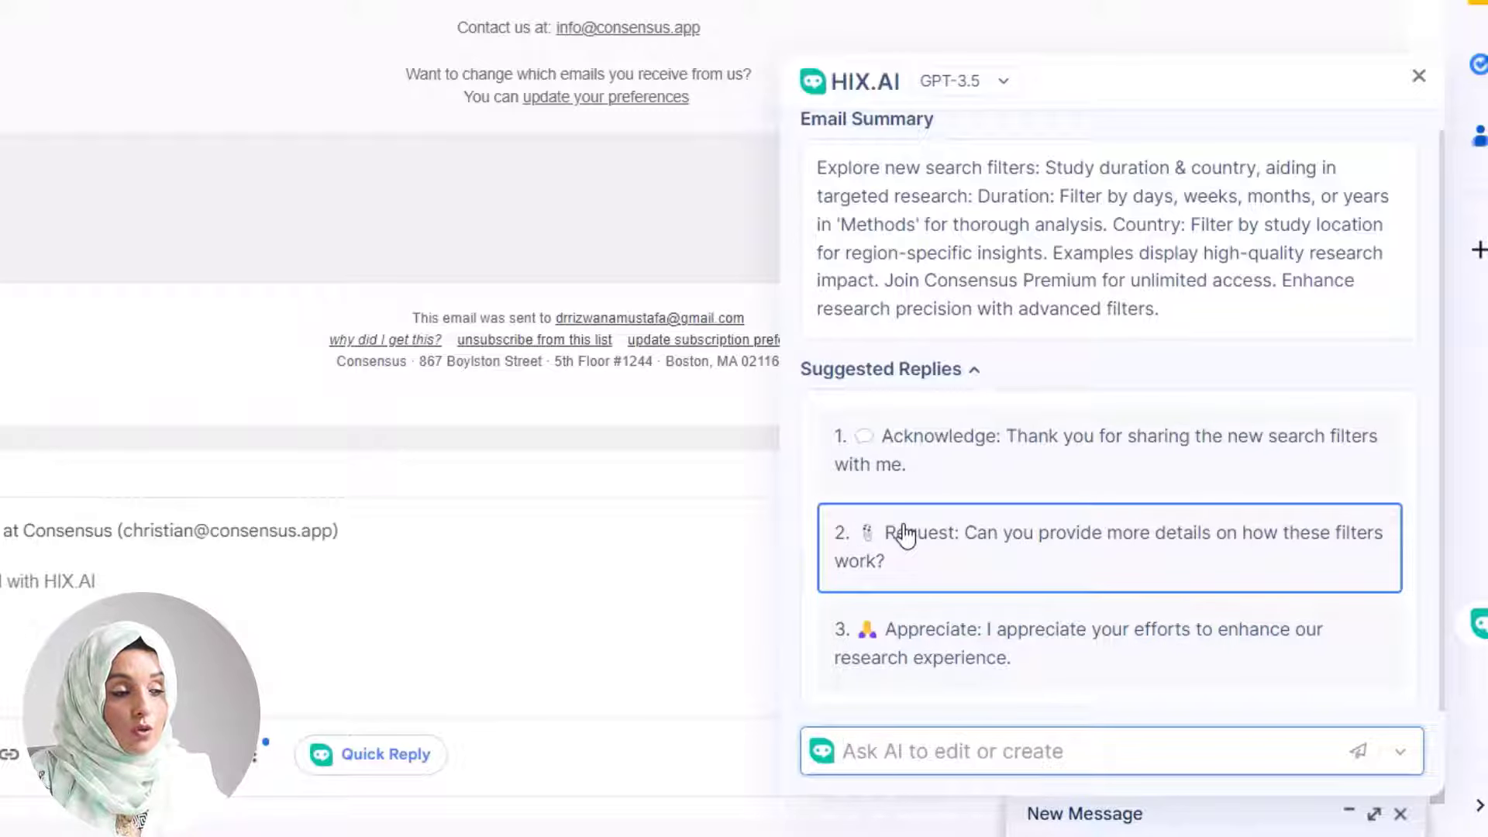
click(963, 656)
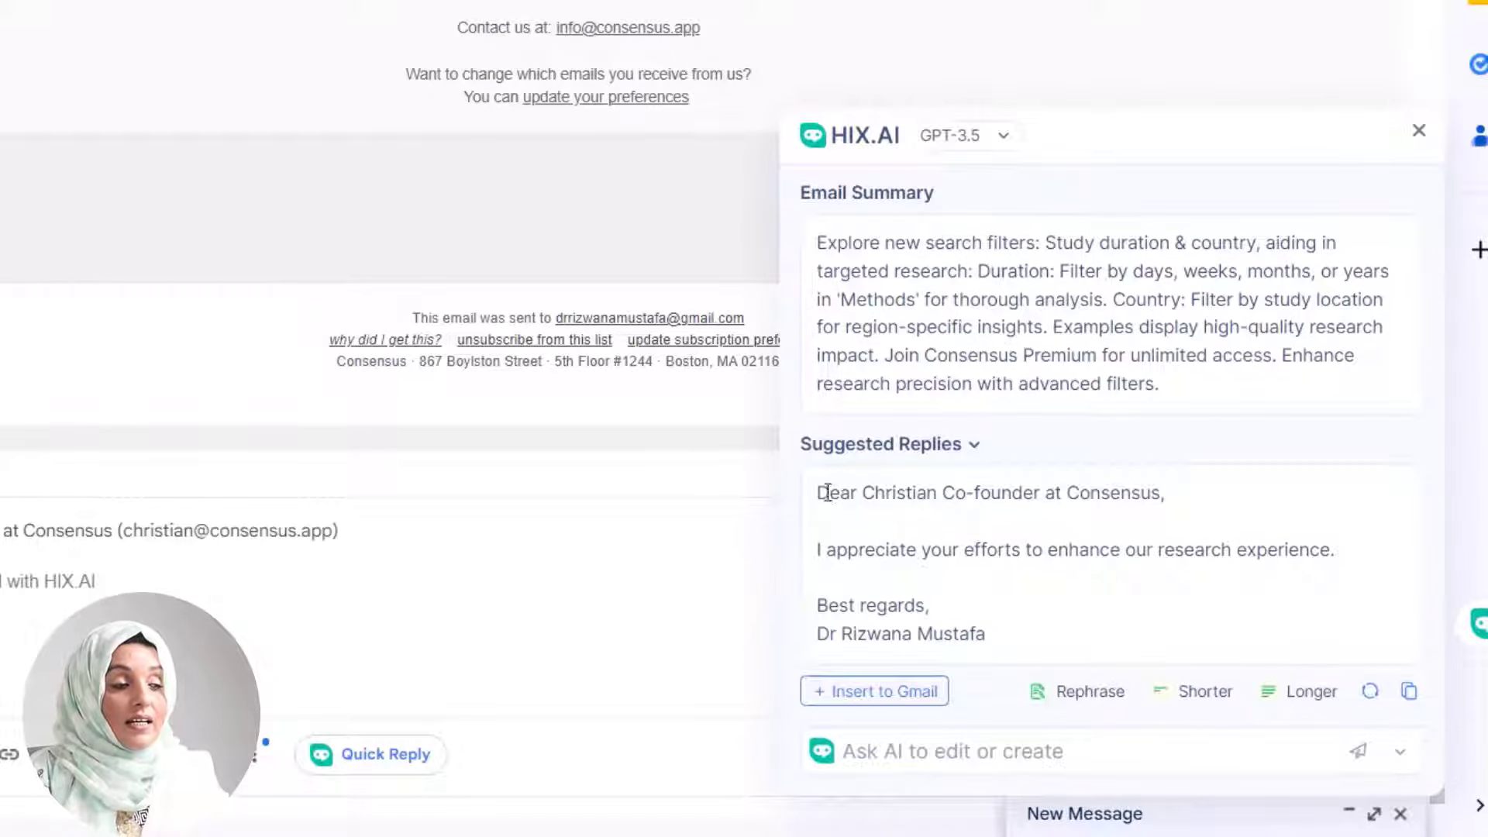
click(865, 692)
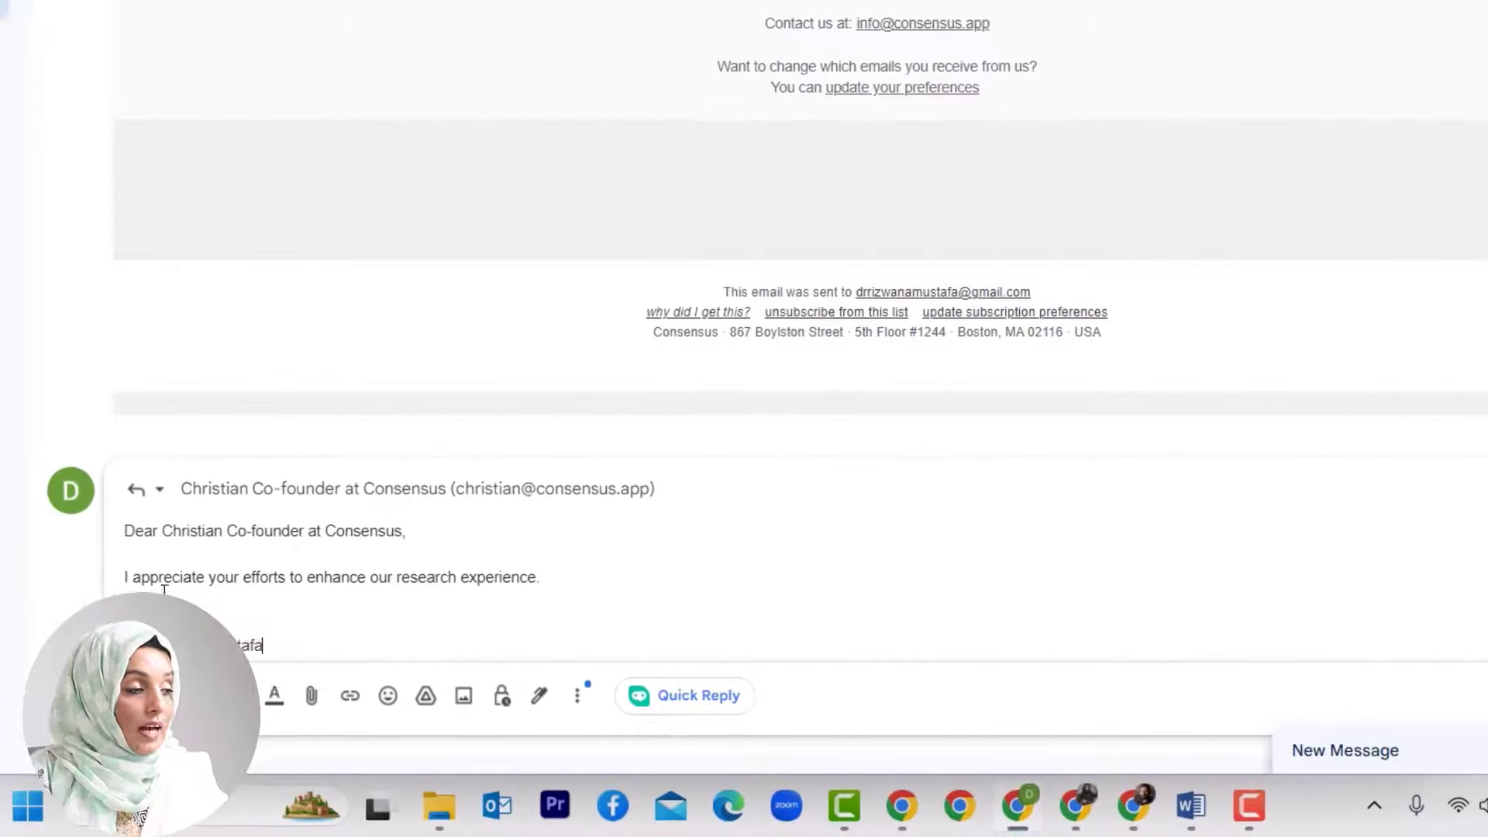
Compose a new email and insert a farewell party invitation for the boss from BrowserGPT's Invitation Email template
click(1346, 750)
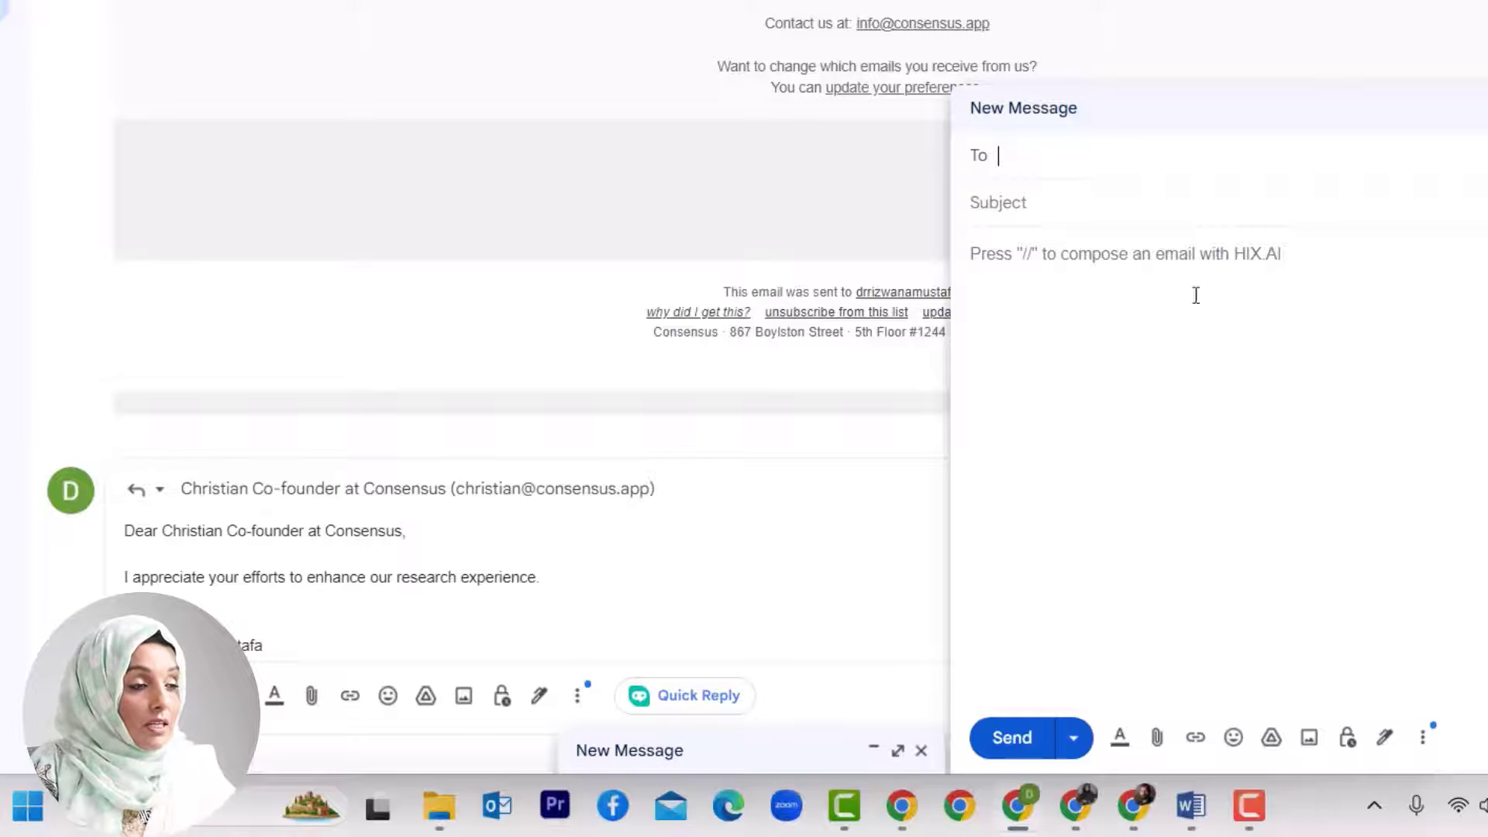
click(1166, 278)
text(//)
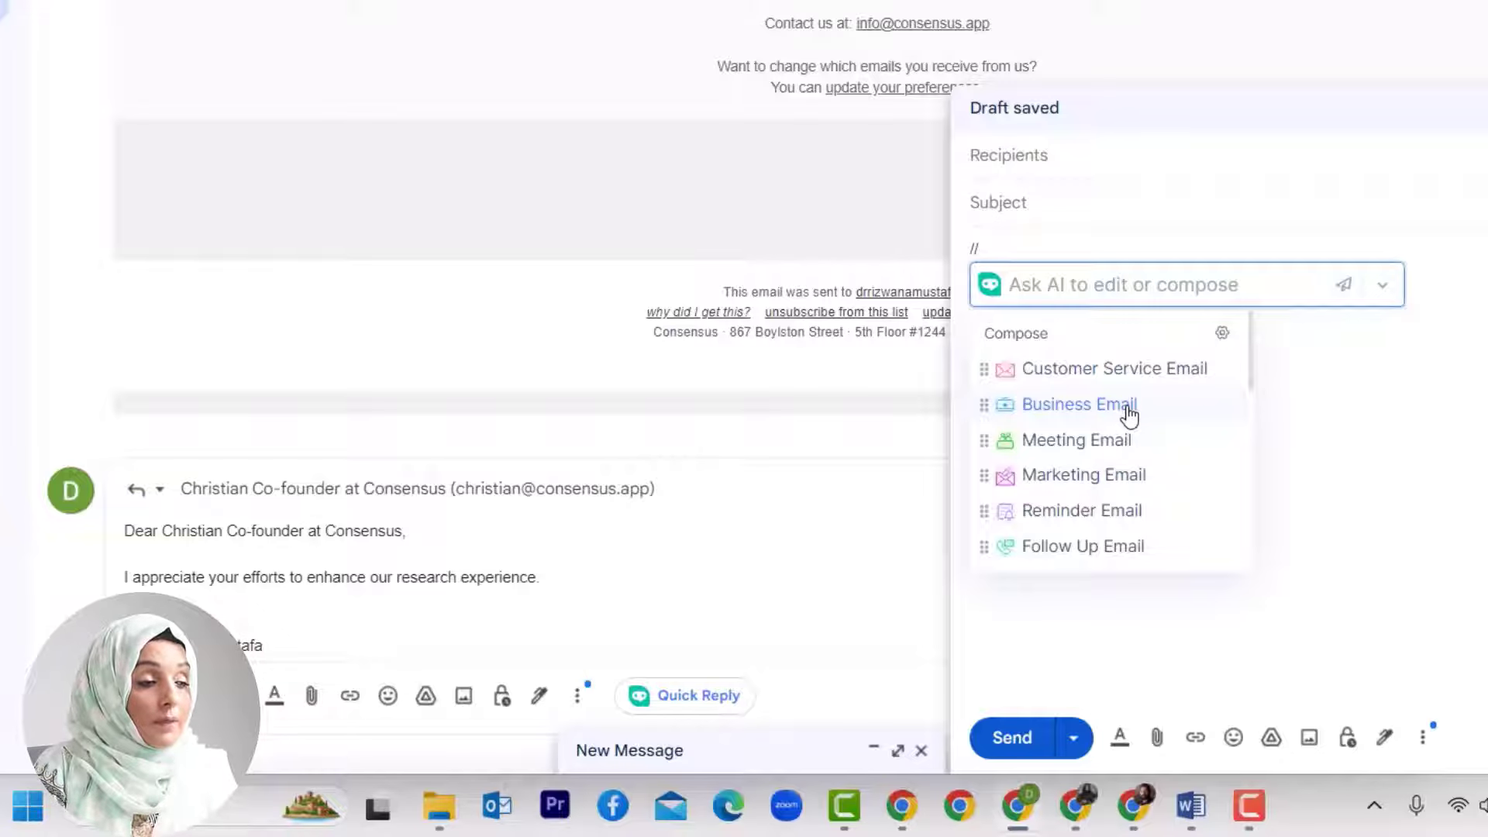
scroll(1249, 352, down, 1)
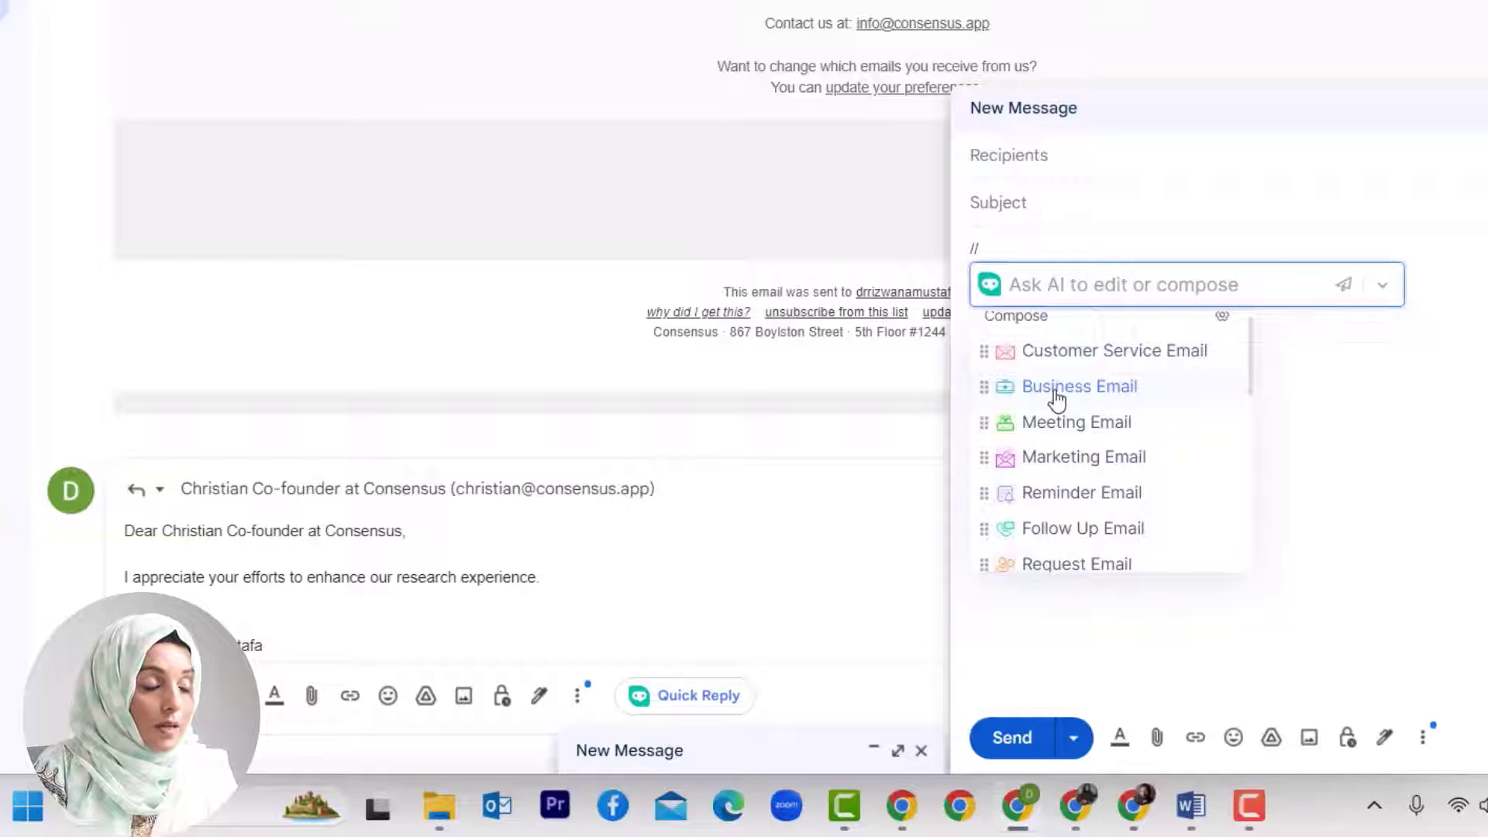
scroll(1071, 472, down, 2)
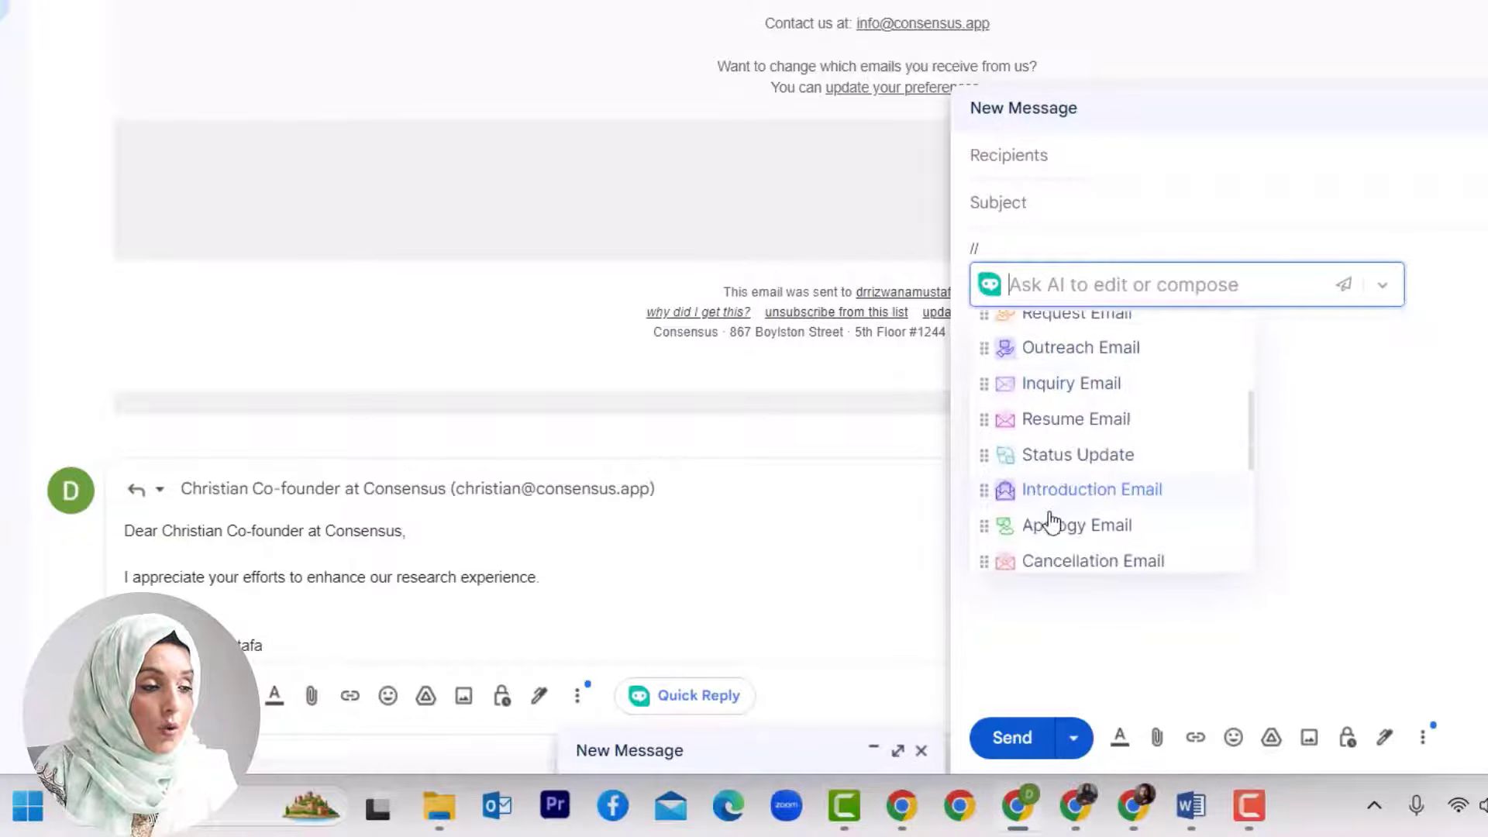
scroll(1050, 521, down, 2)
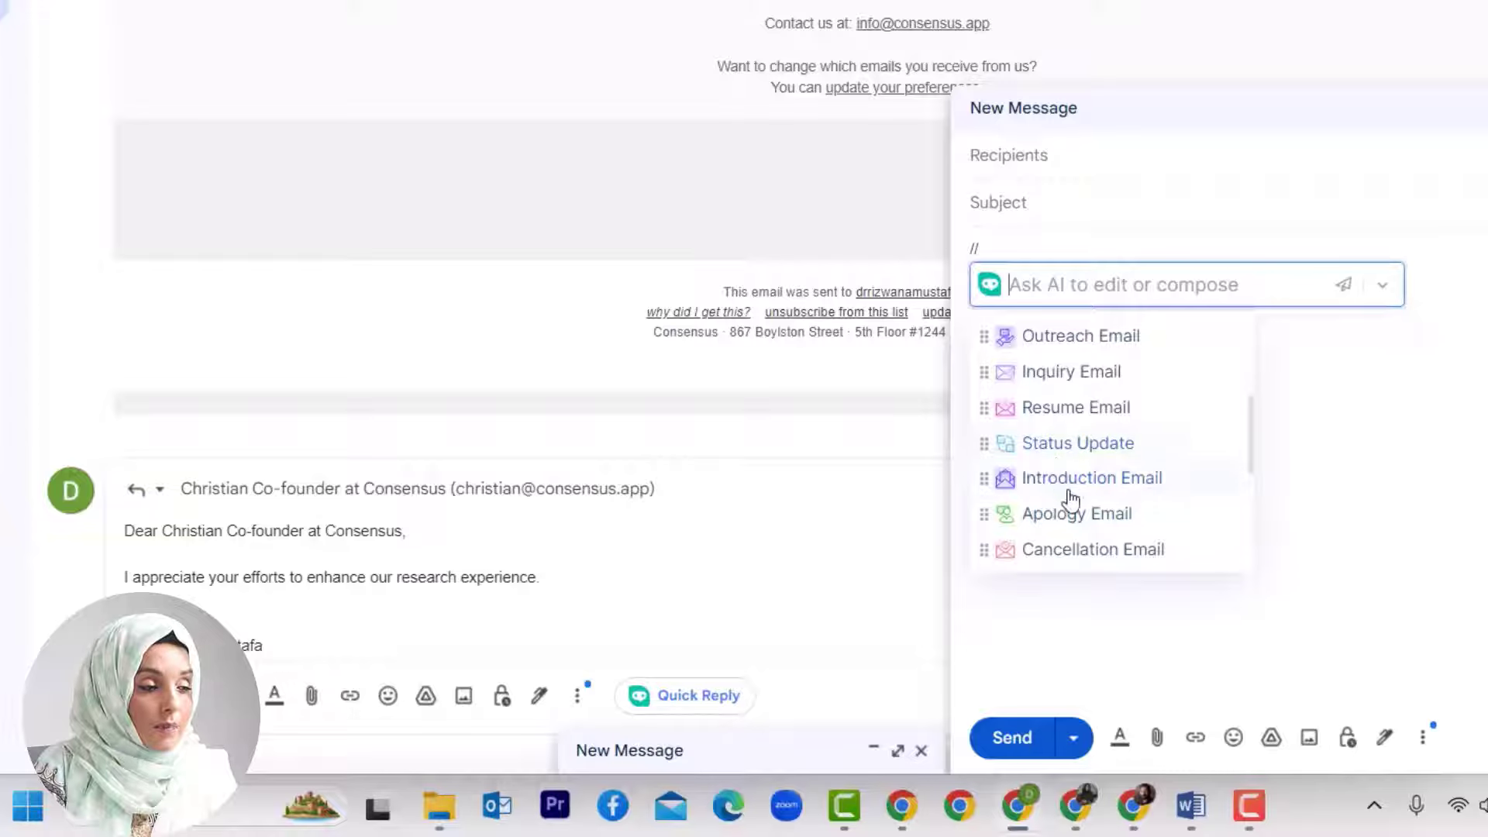
scroll(1060, 523, down, 1)
scroll(1061, 523, down, 2)
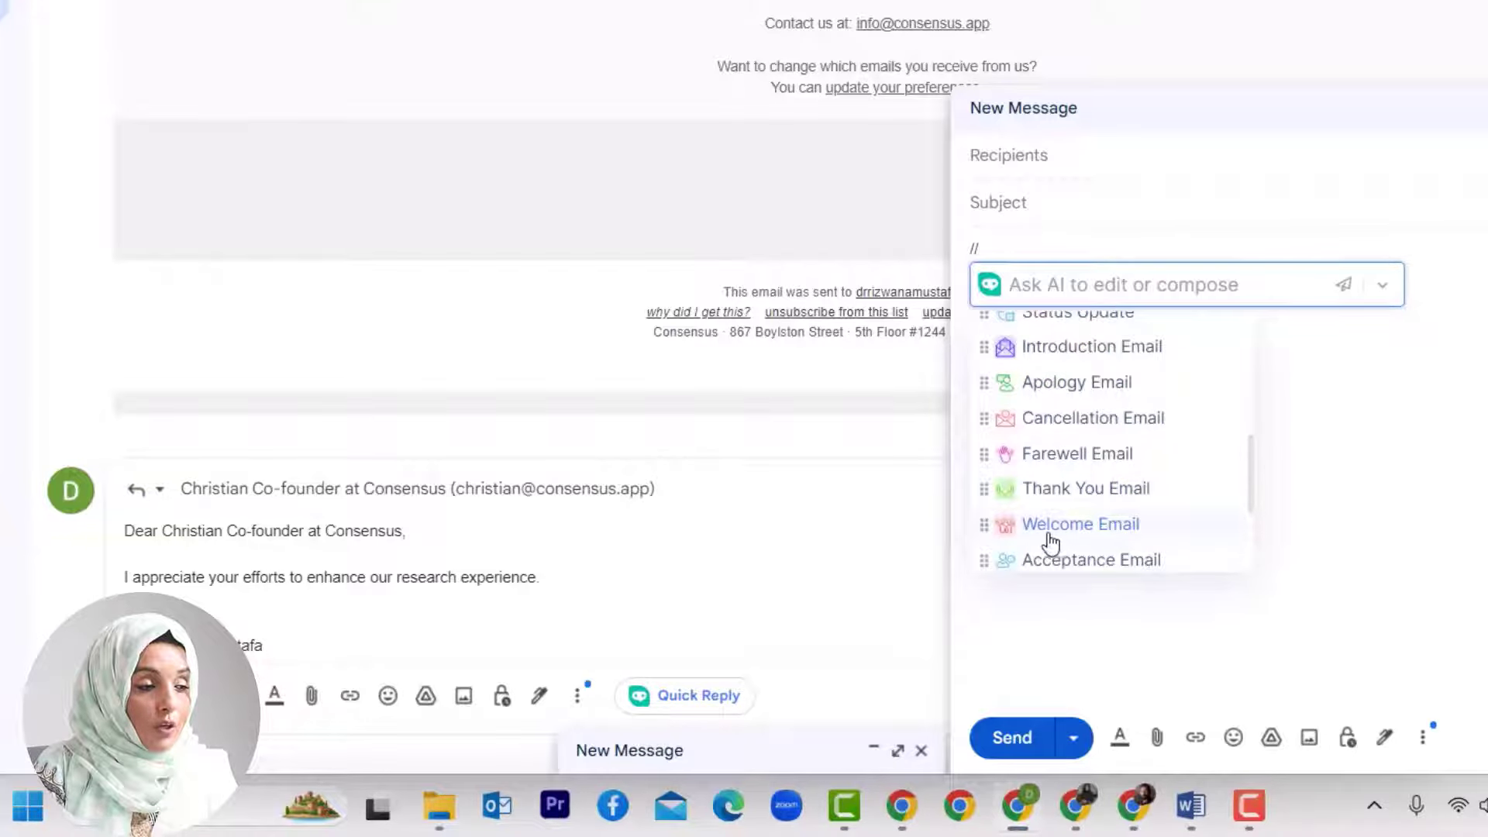
scroll(1050, 534, down, 2)
scroll(1062, 527, down, 2)
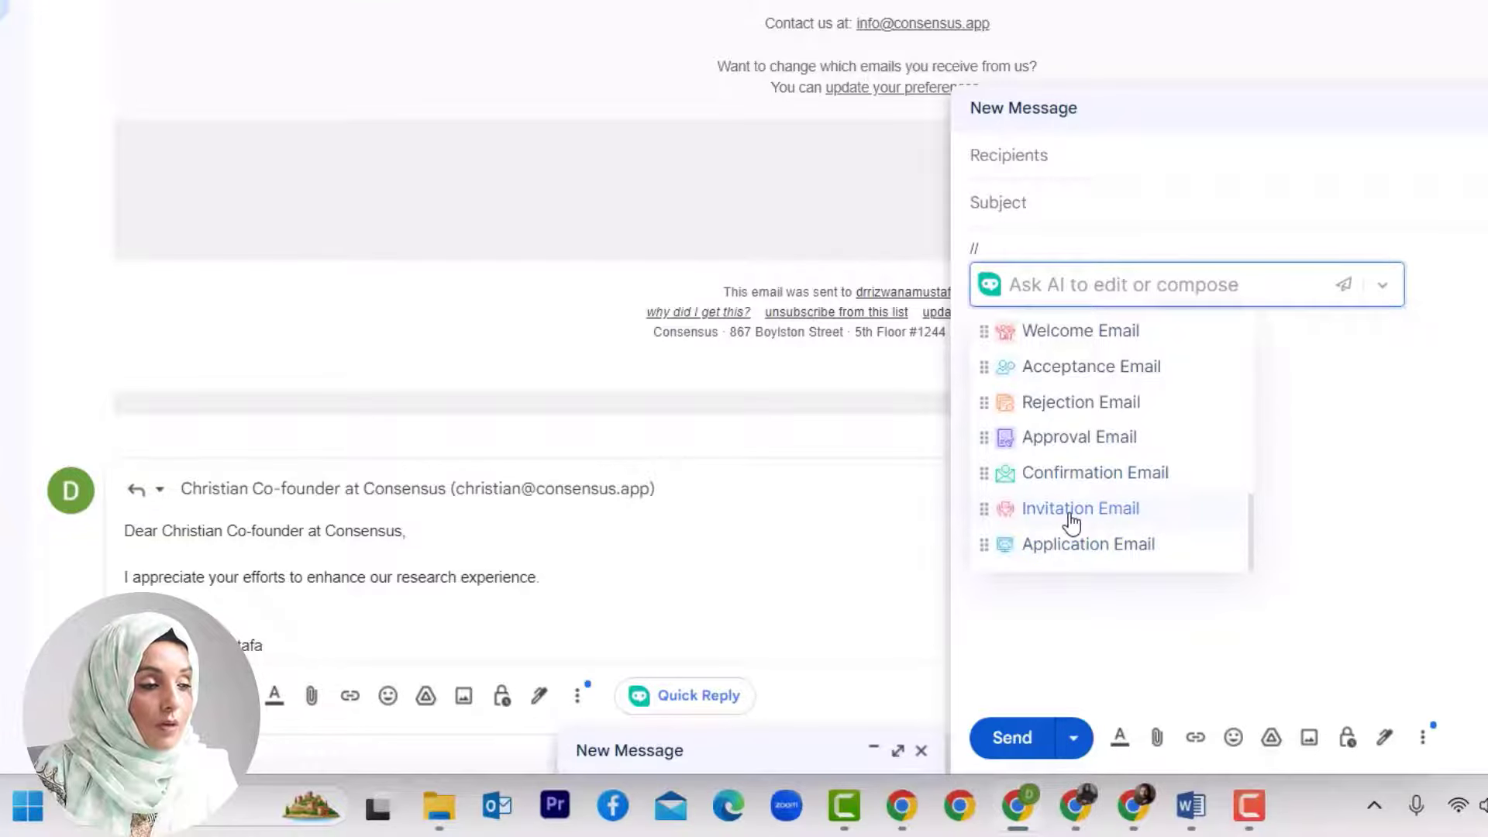
click(1072, 511)
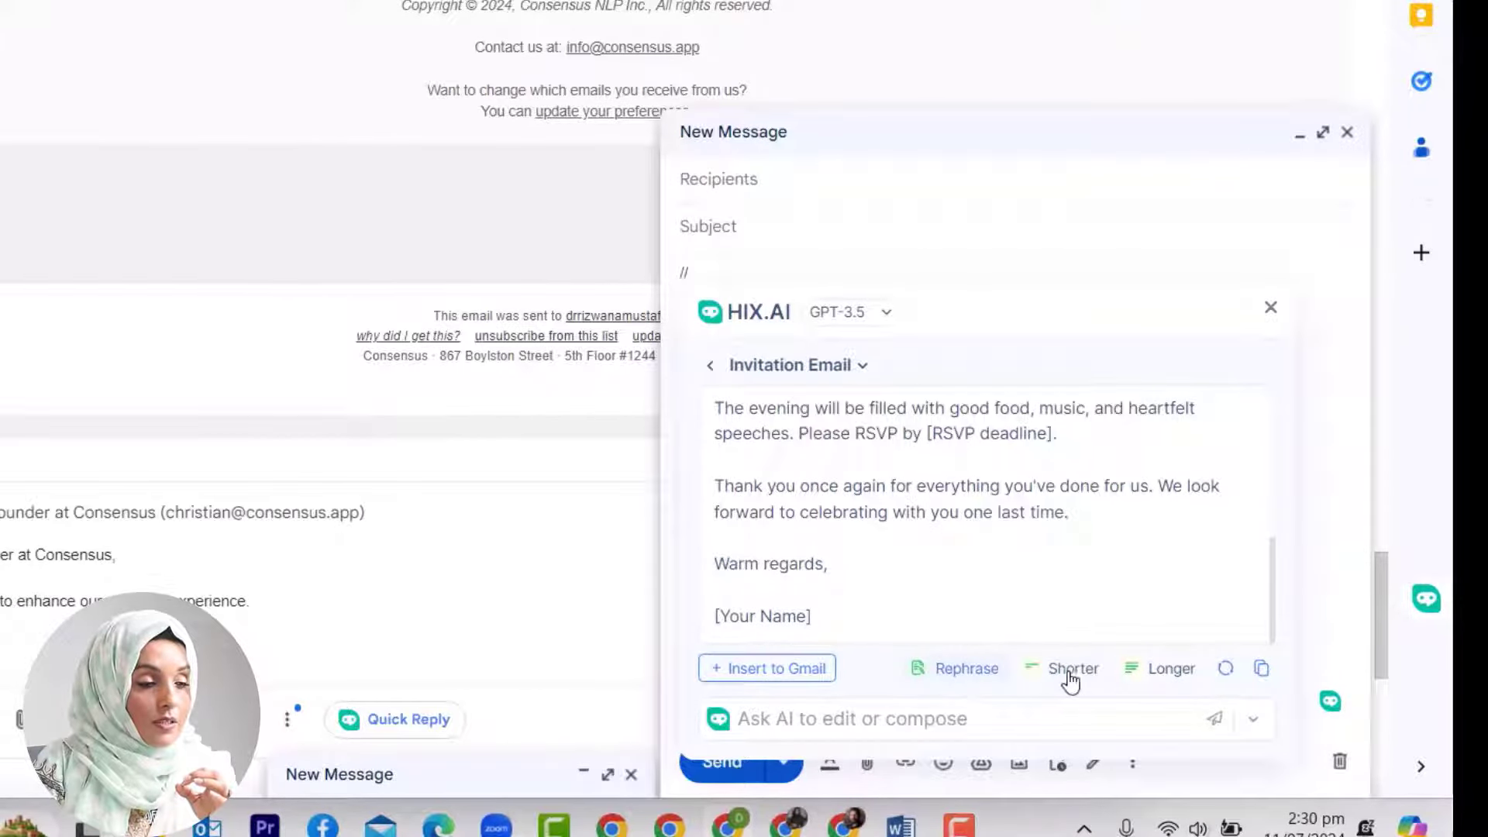
click(778, 669)
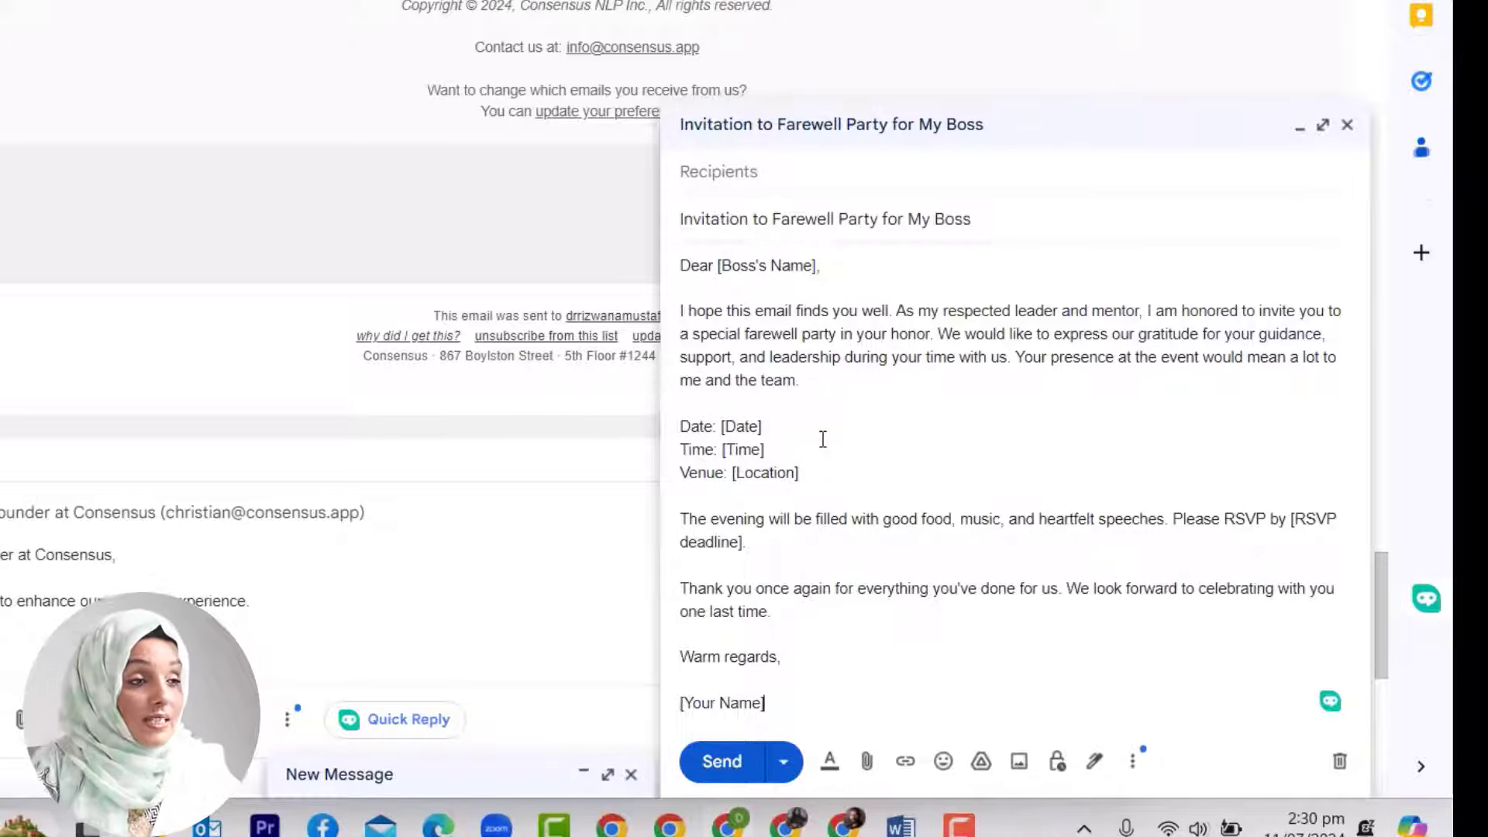
Search Google for 'what are ionic liquids' and review the HIX.AI answer beside the results
click(1096, 0)
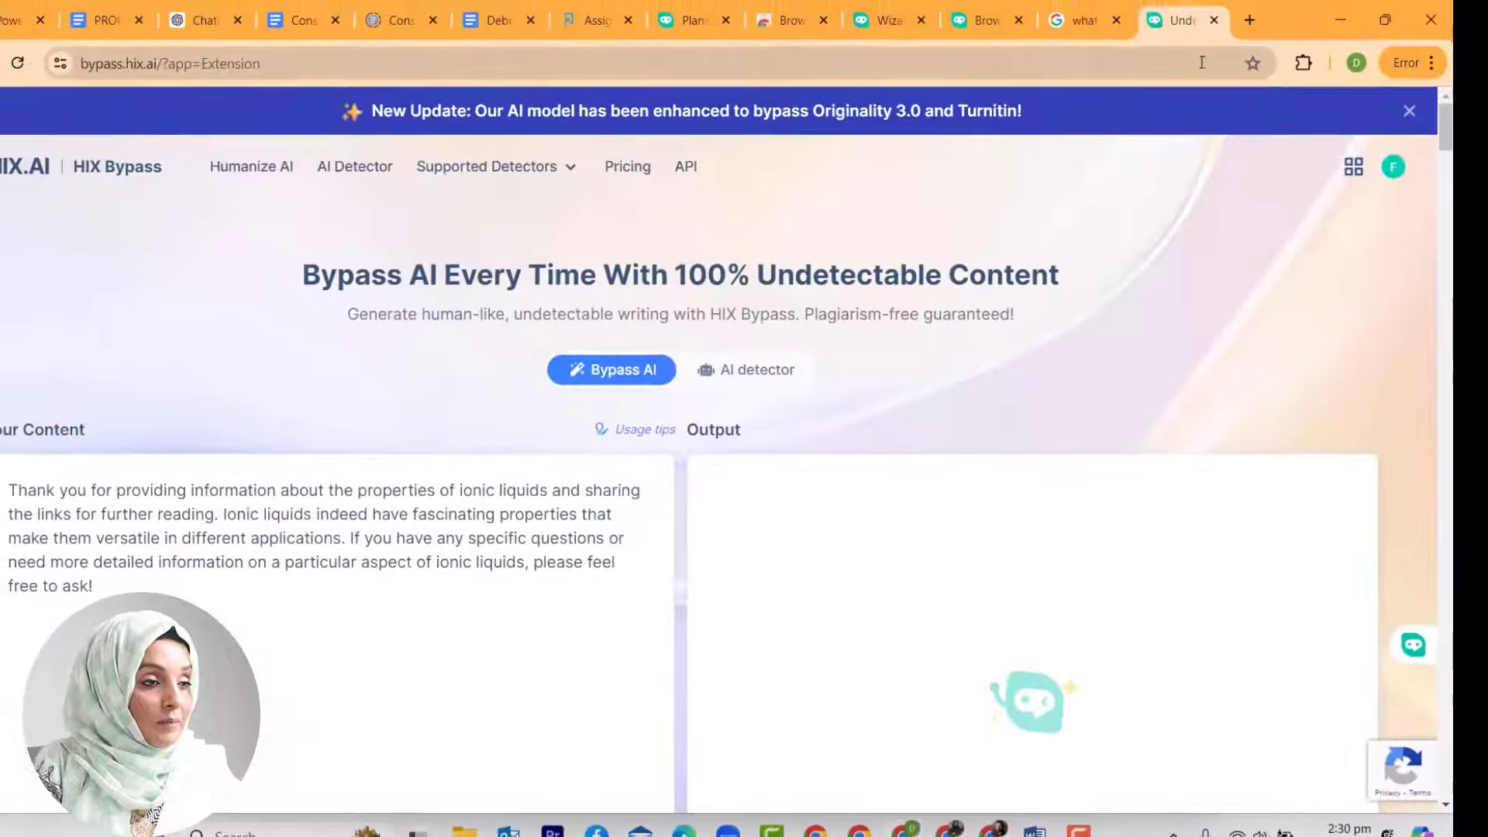
click(1083, 21)
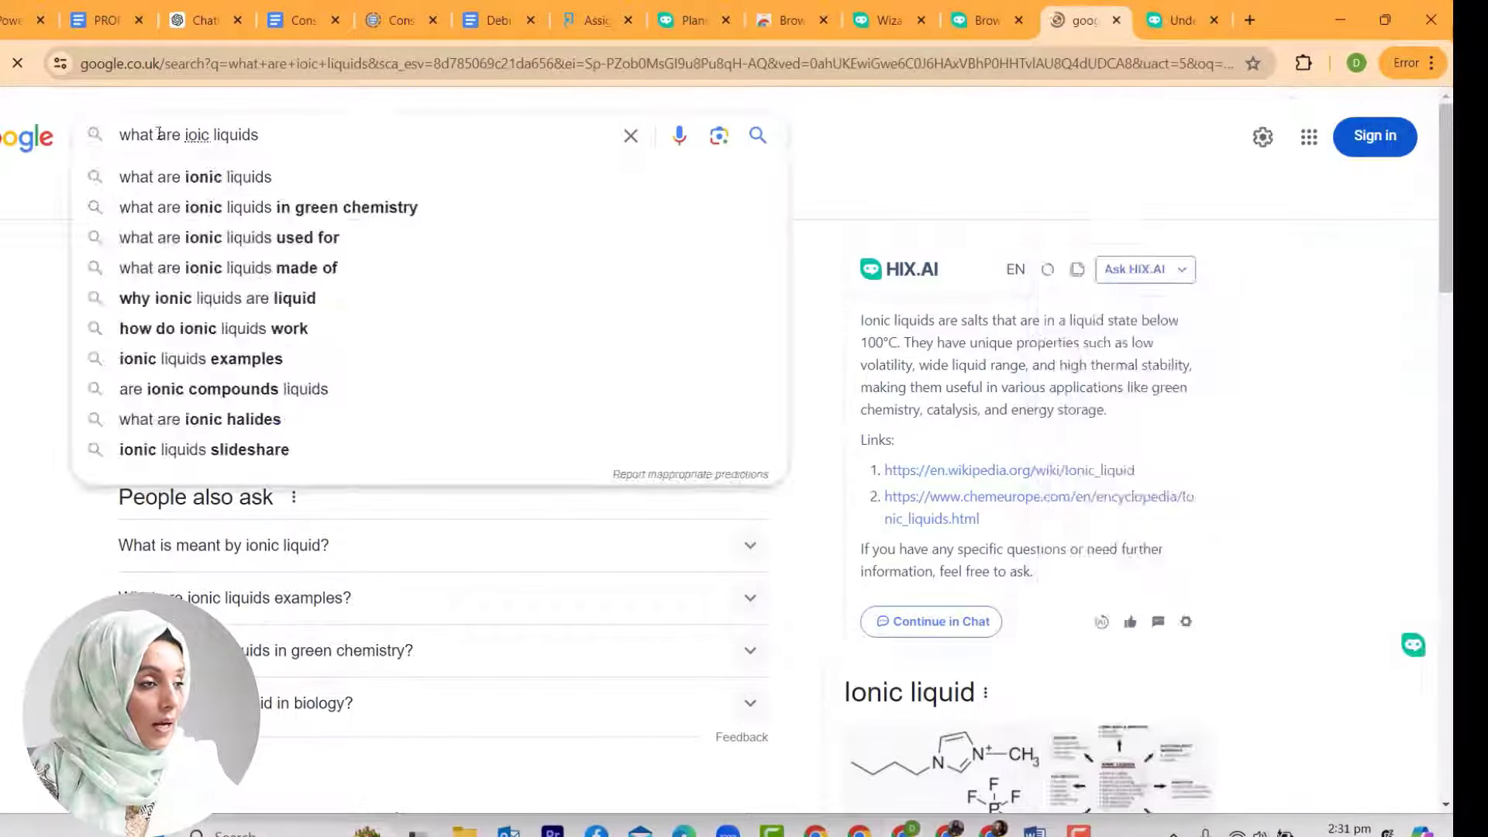
key(Return)
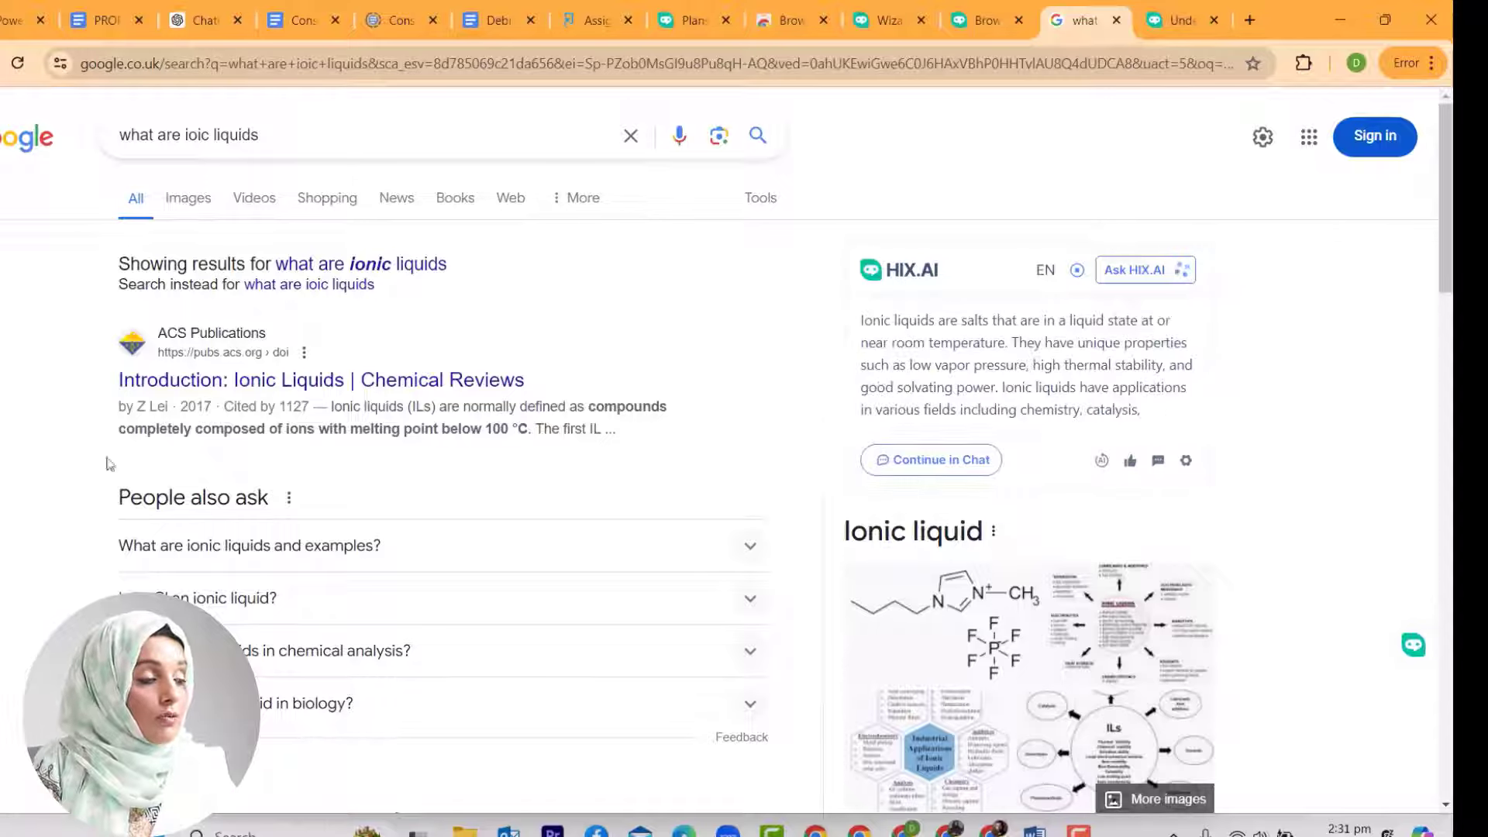
scroll(1049, 360, down, 5)
scroll(1049, 360, up, 5)
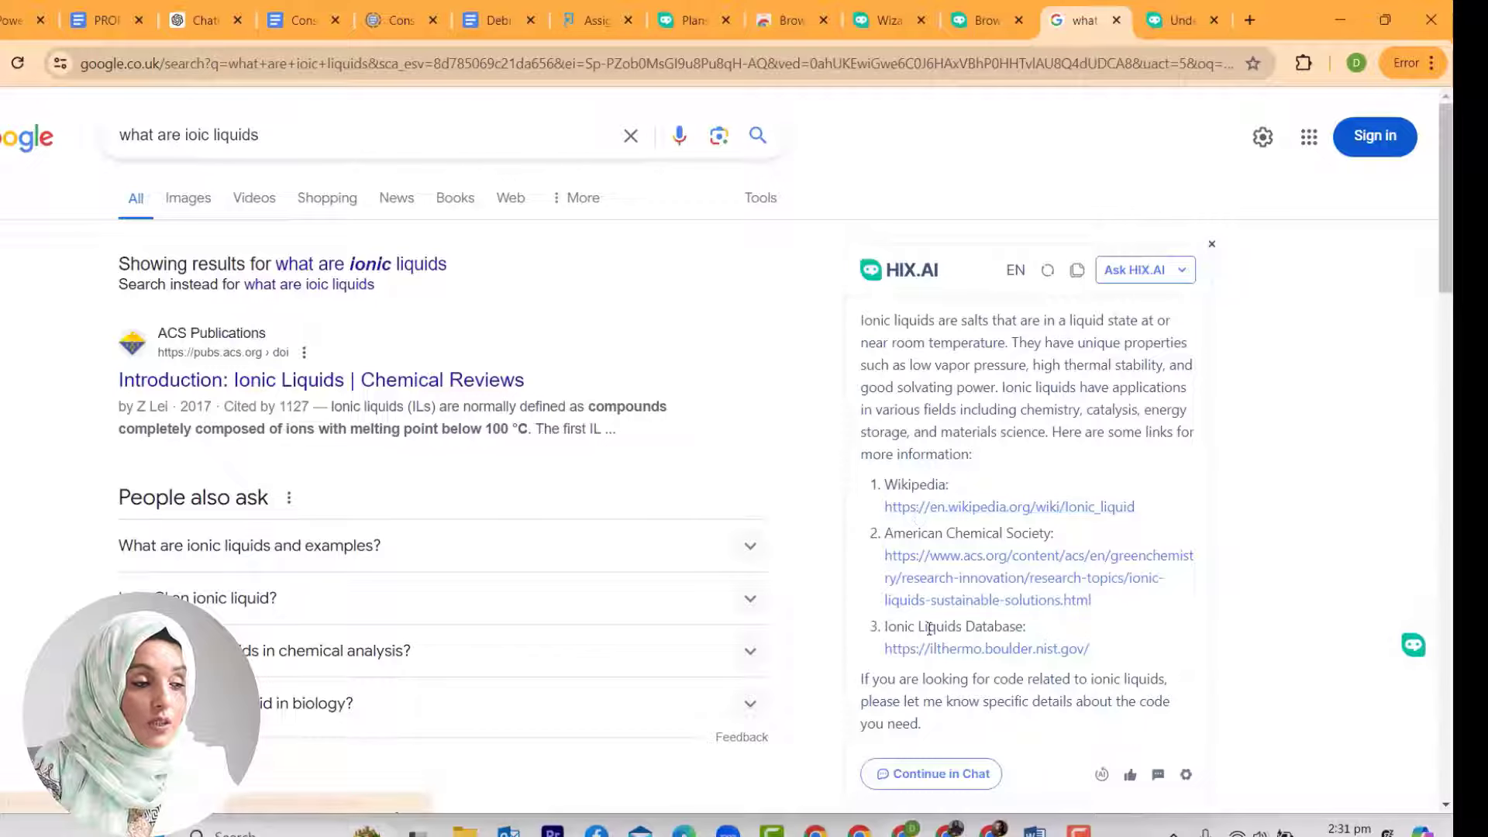
scroll(892, 677, down, 1)
Continue the HIX.AI answer in its chat sidebar and focus the message box
click(938, 690)
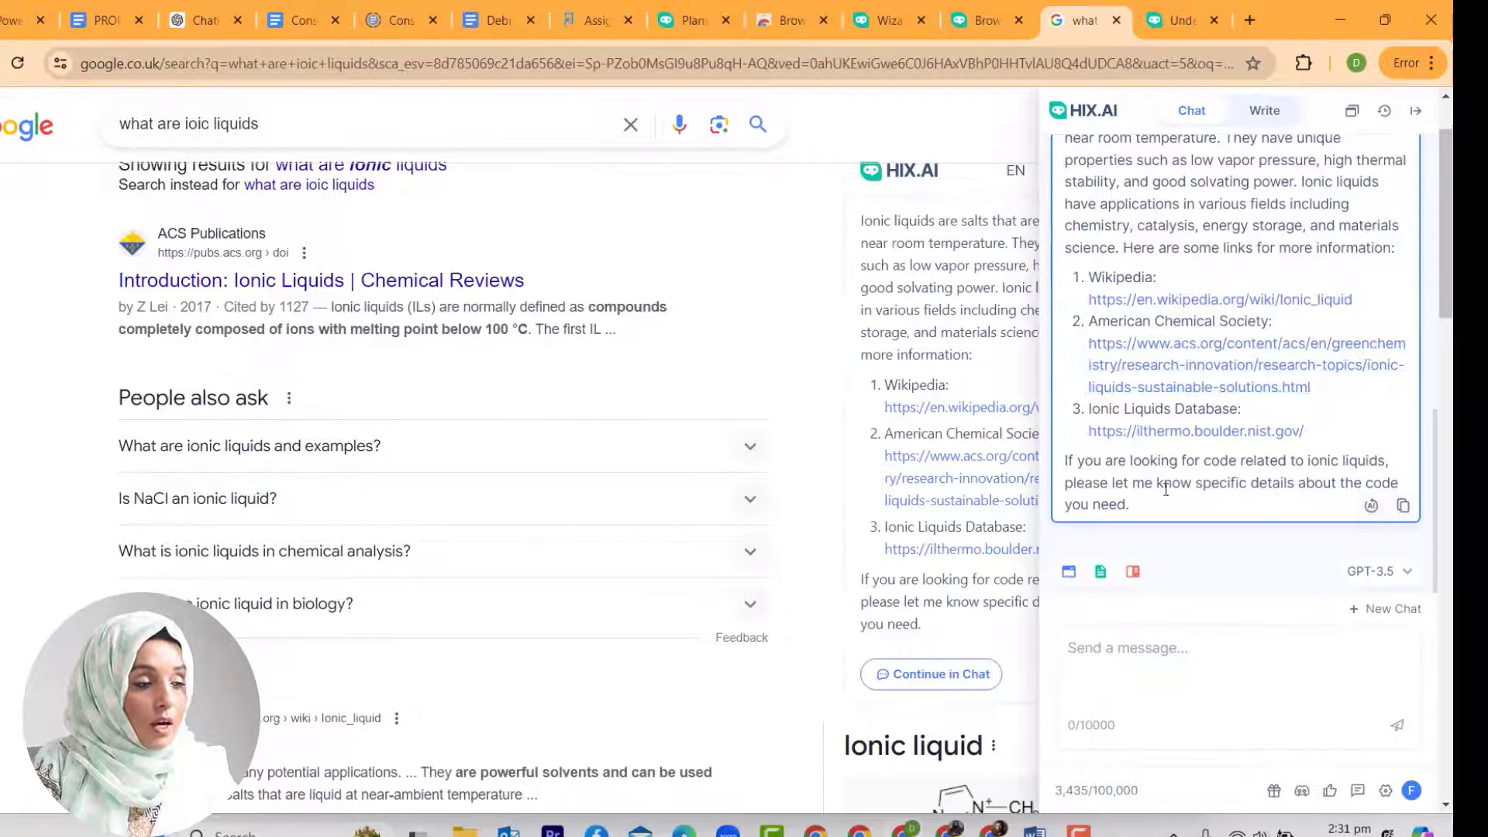
click(1170, 658)
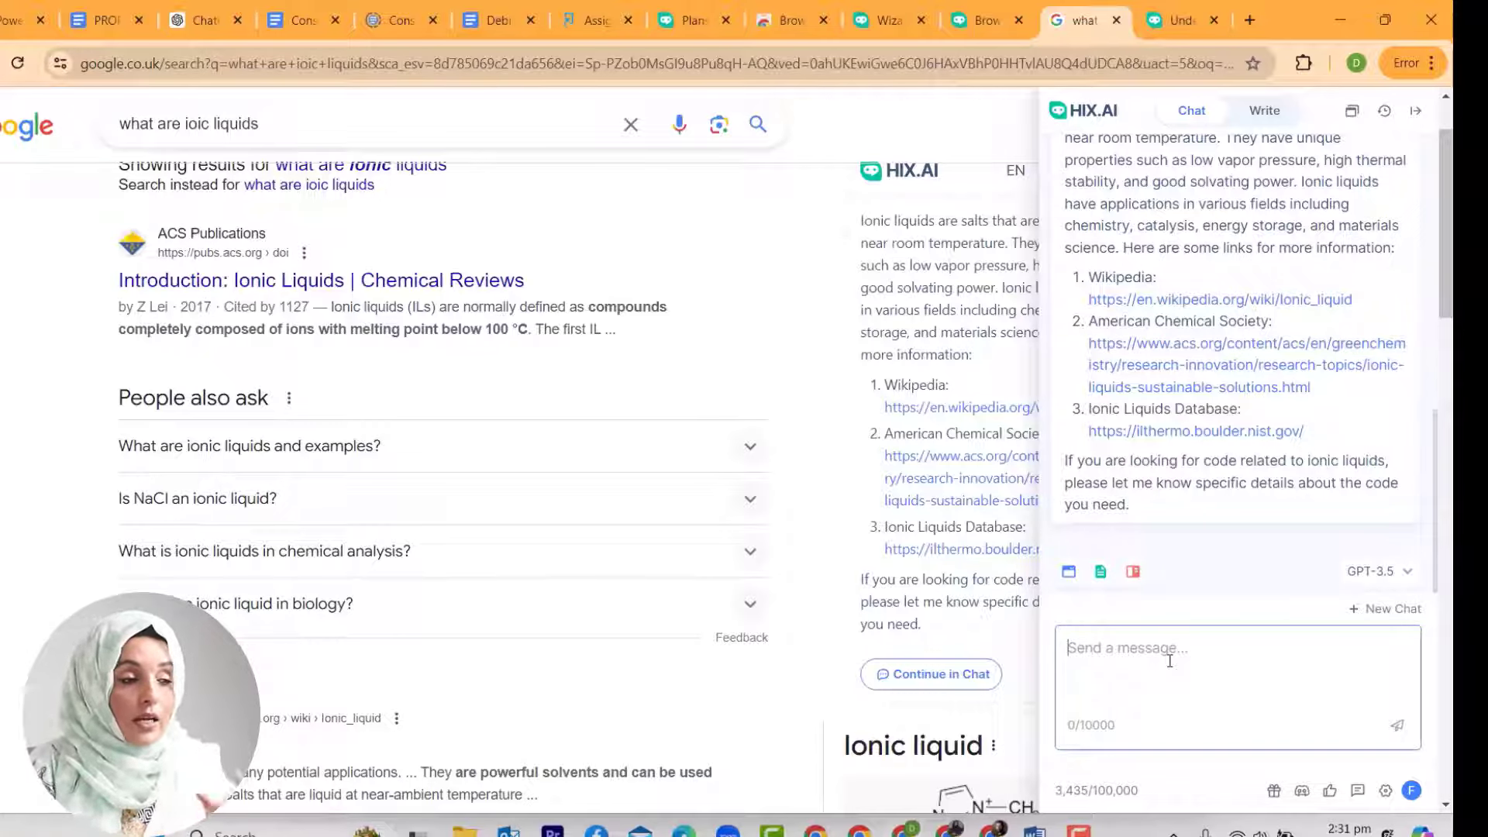
scroll(1111, 308, up, 8)
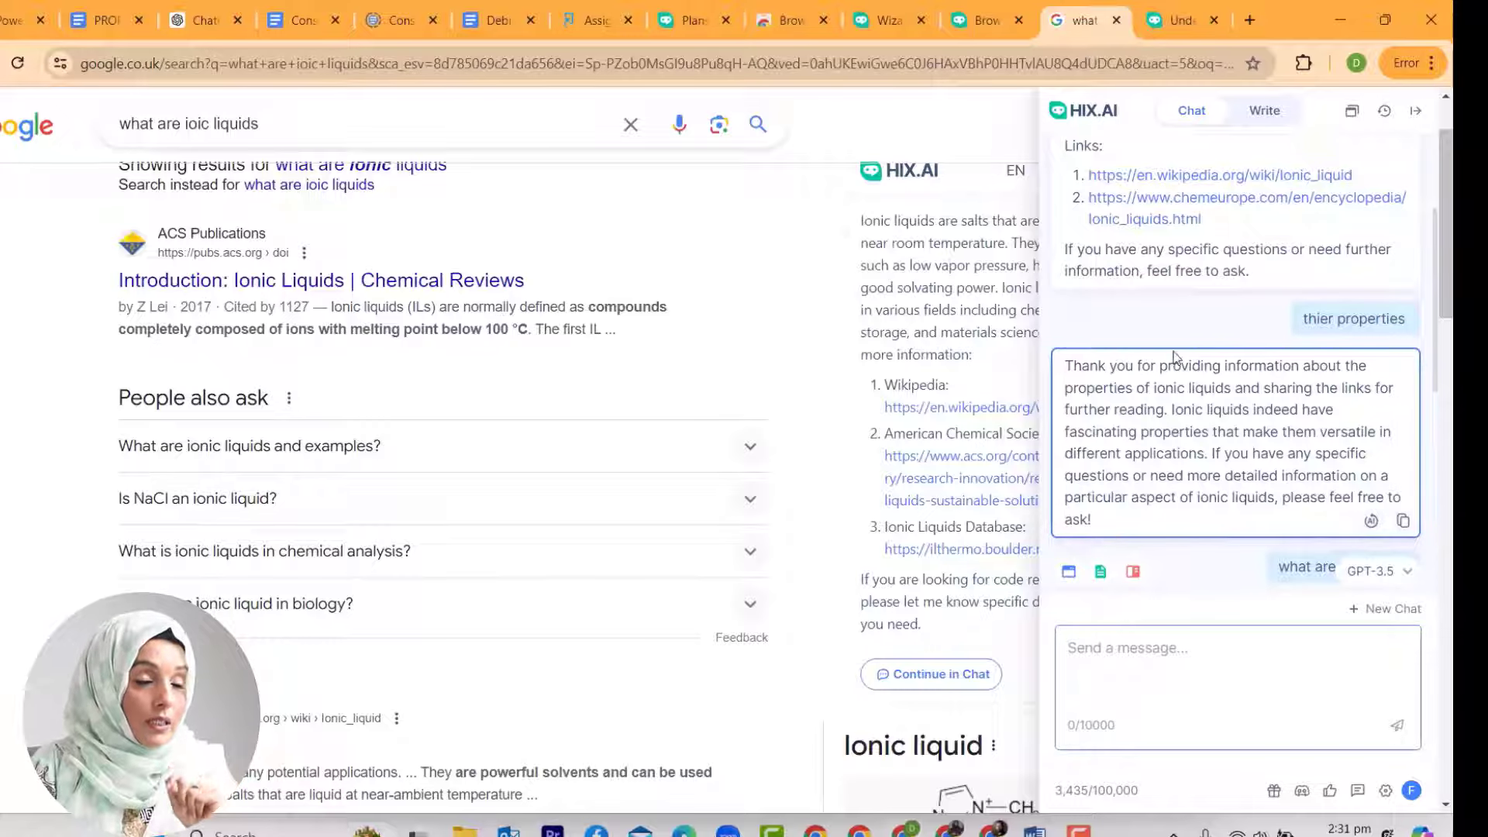
Open the Chemical Reviews ionic liquids article and select its introduction through 'century.'
click(370, 382)
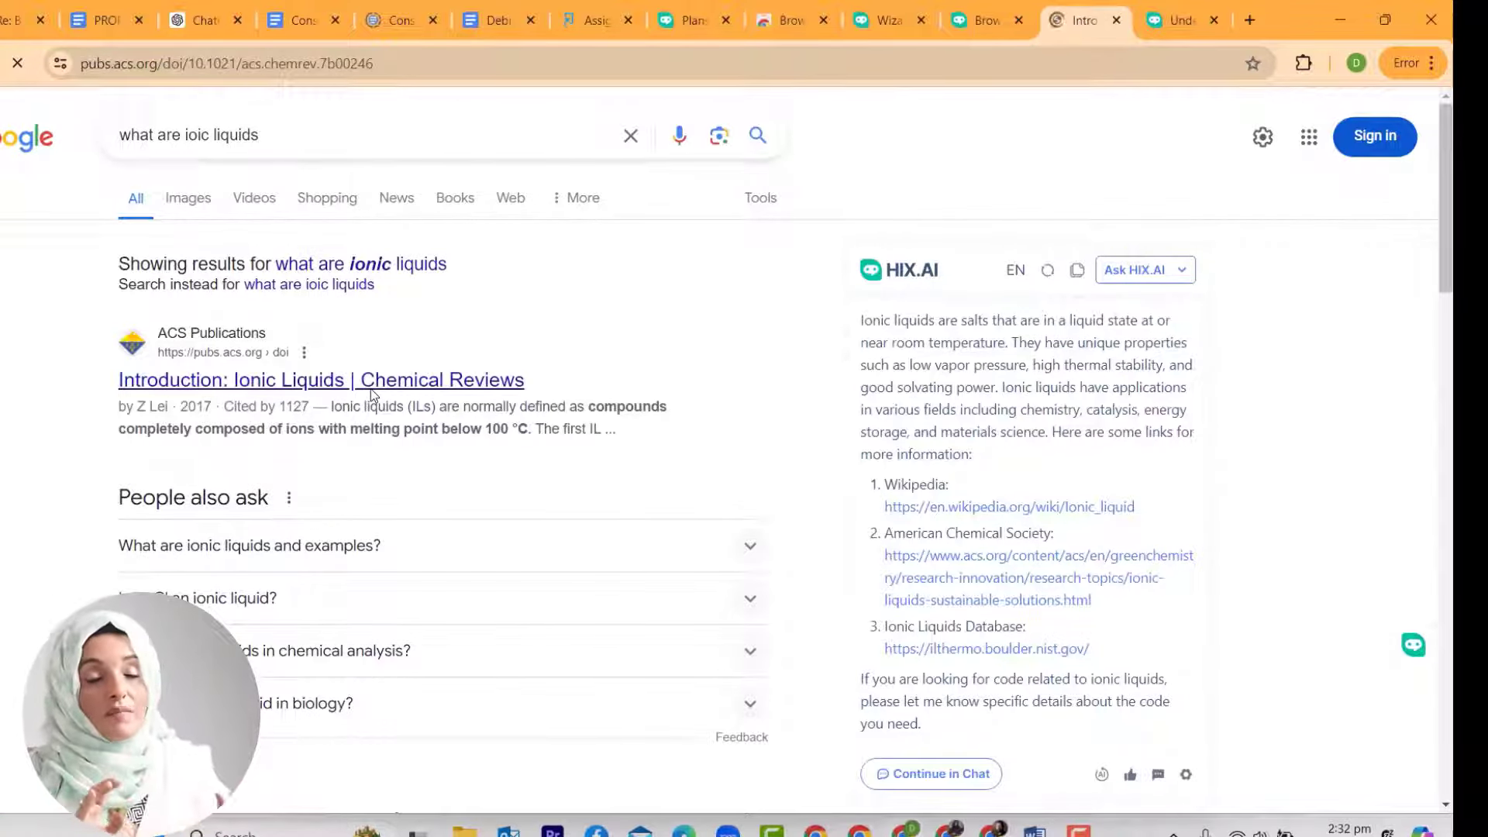
drag(95, 225, 588, 371)
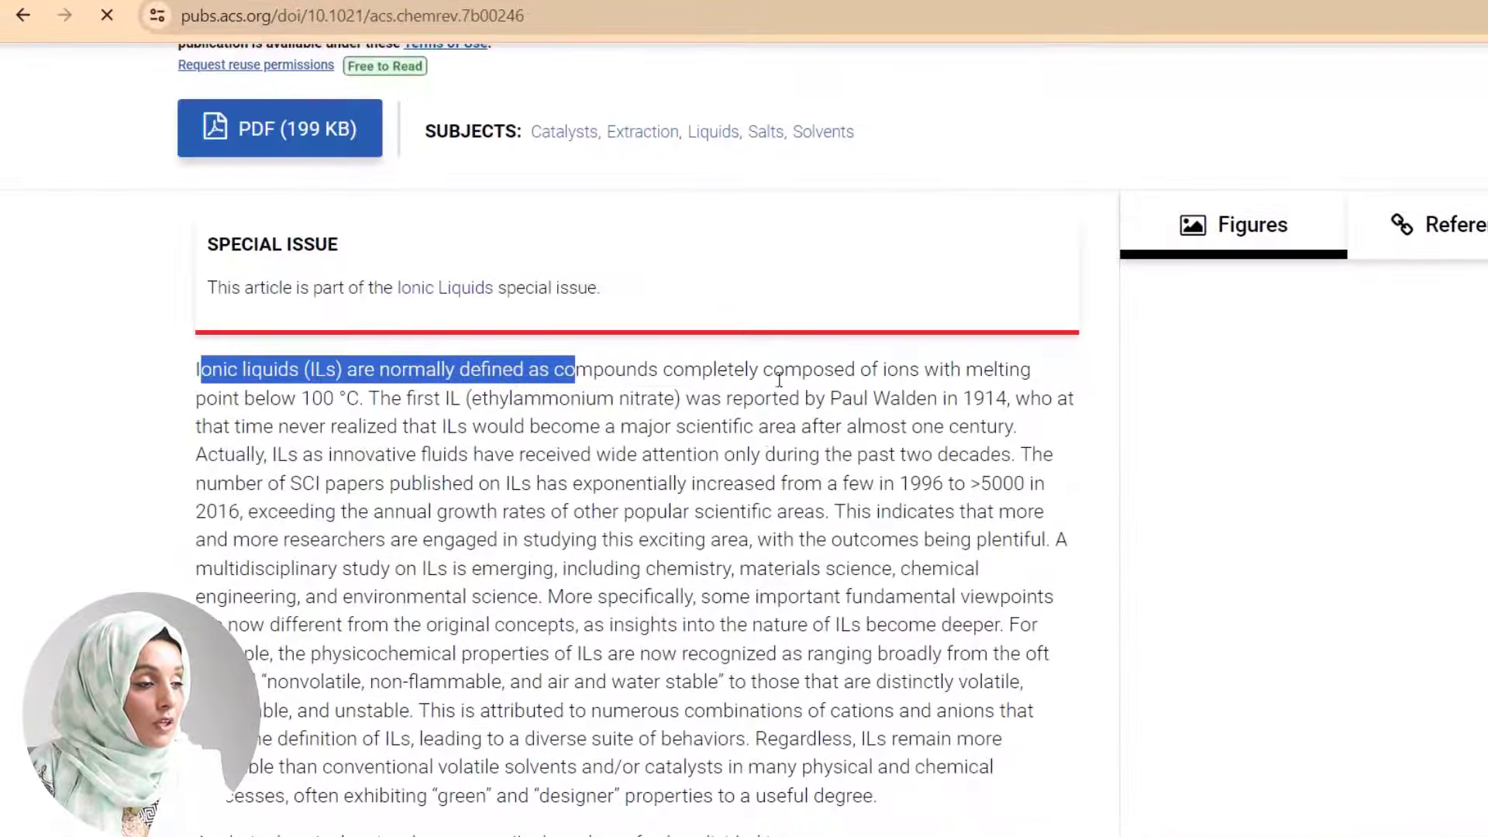
drag(779, 380, 1027, 431)
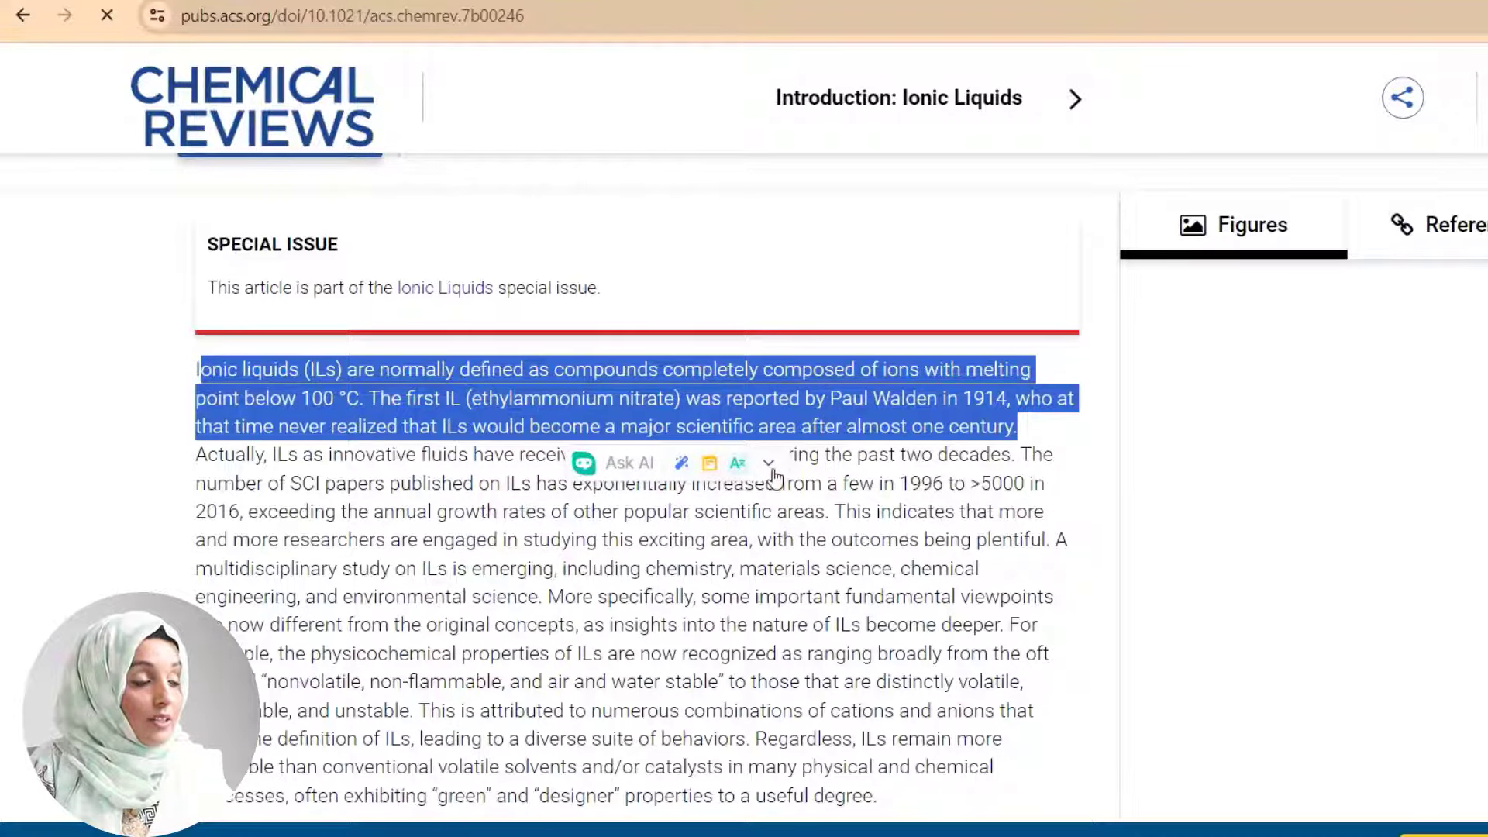
Have BrowserGPT rewrite the selected introduction and copy the rewritten text
click(774, 474)
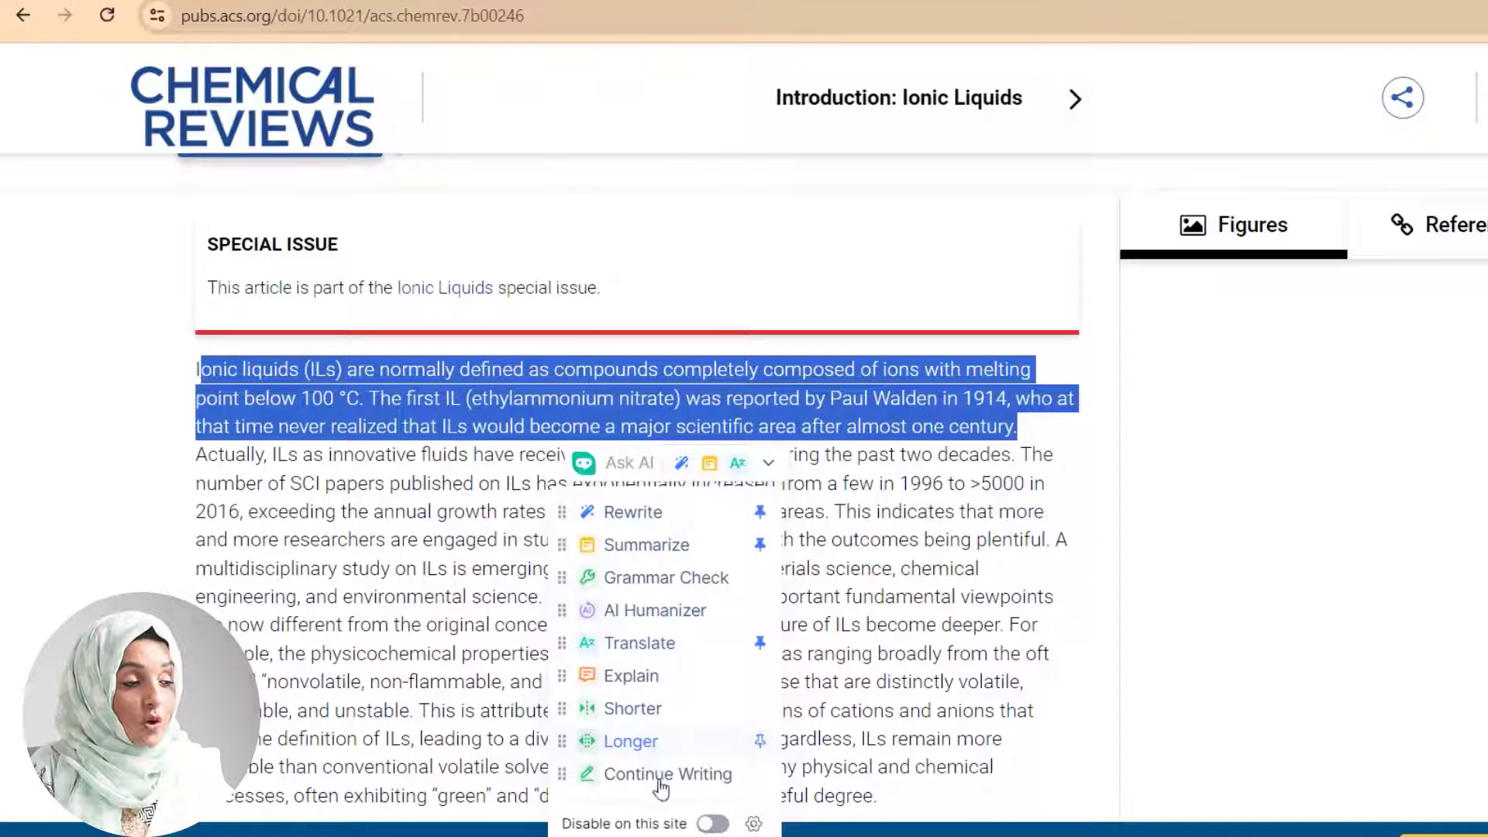
click(666, 525)
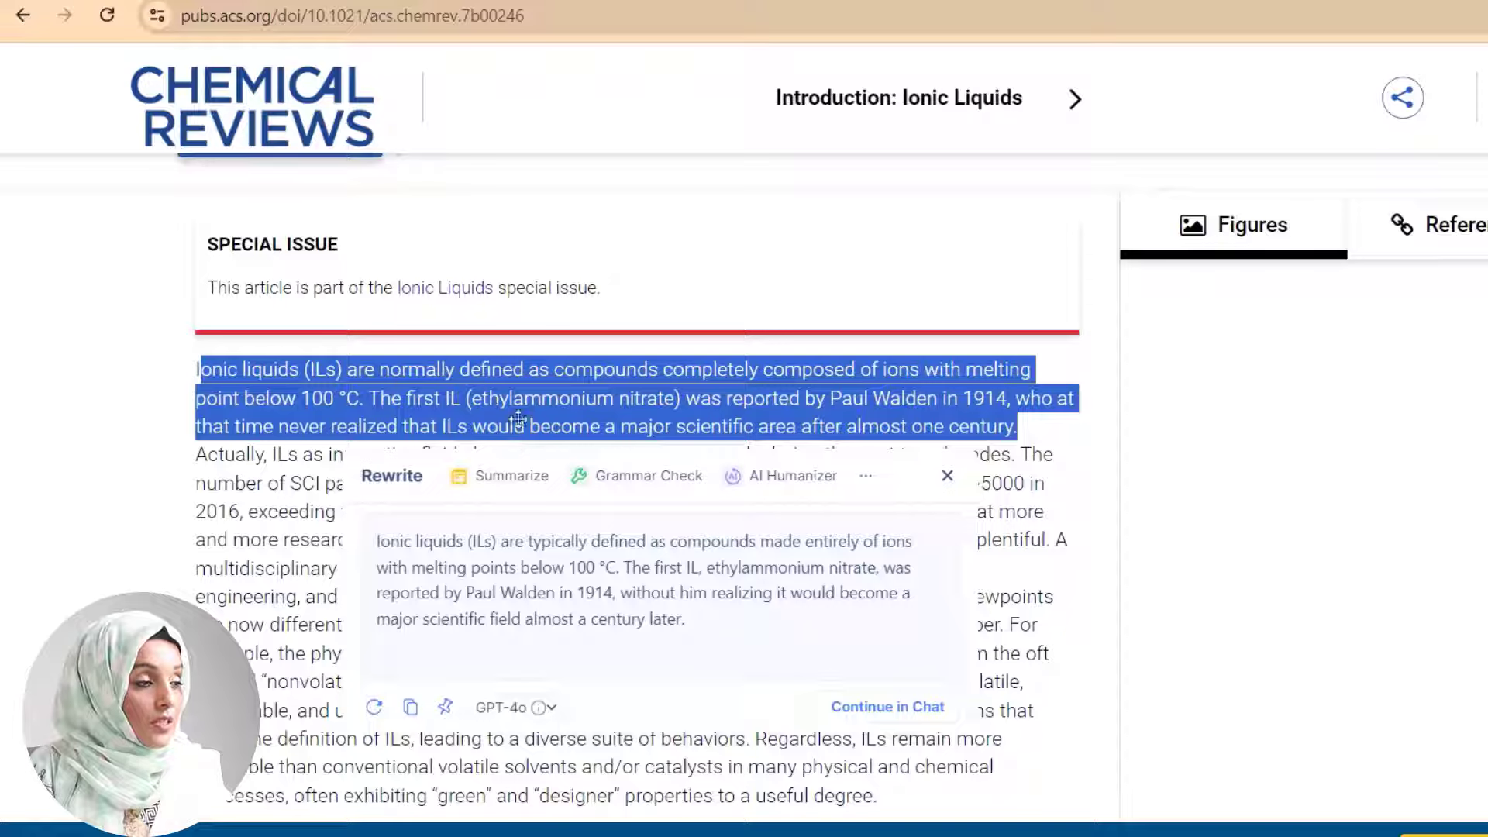
click(700, 626)
Send the AI-tools-in-content-creation paragraph to AI Humanizer, opening bypass.hix.ai
click(410, 707)
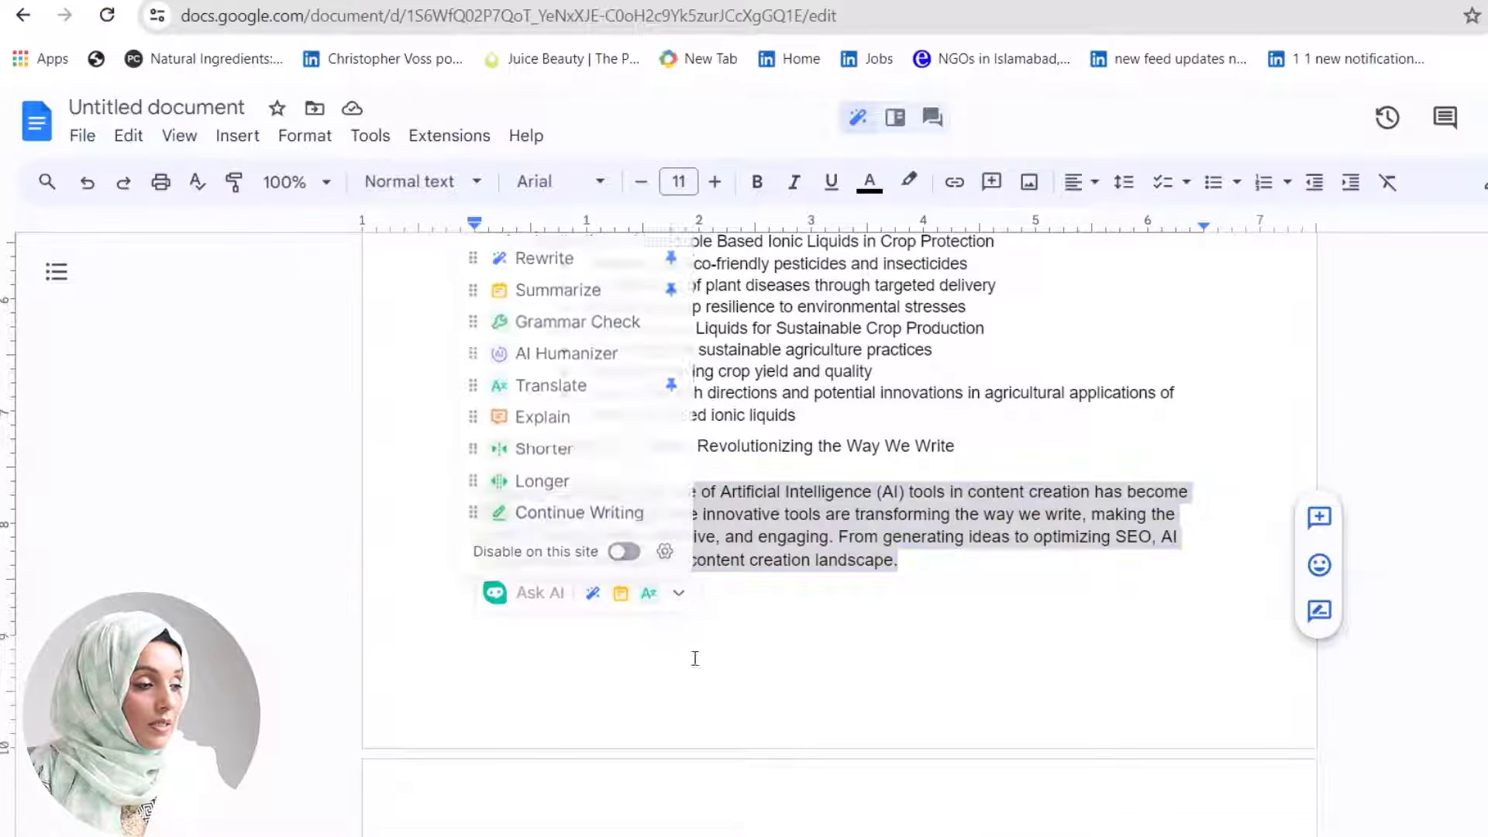
click(679, 593)
click(568, 350)
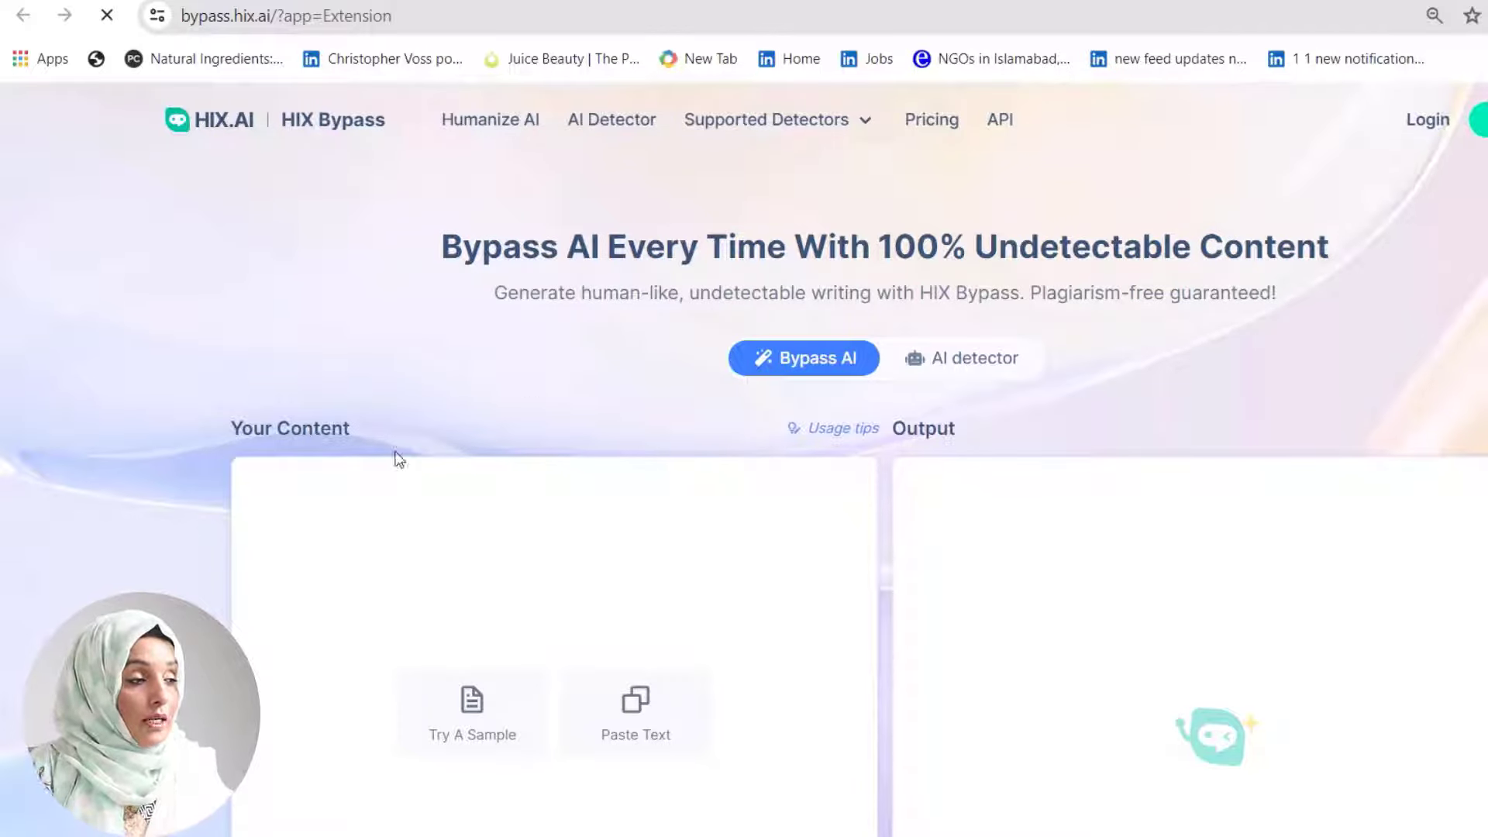
scroll(854, 421, down, 3)
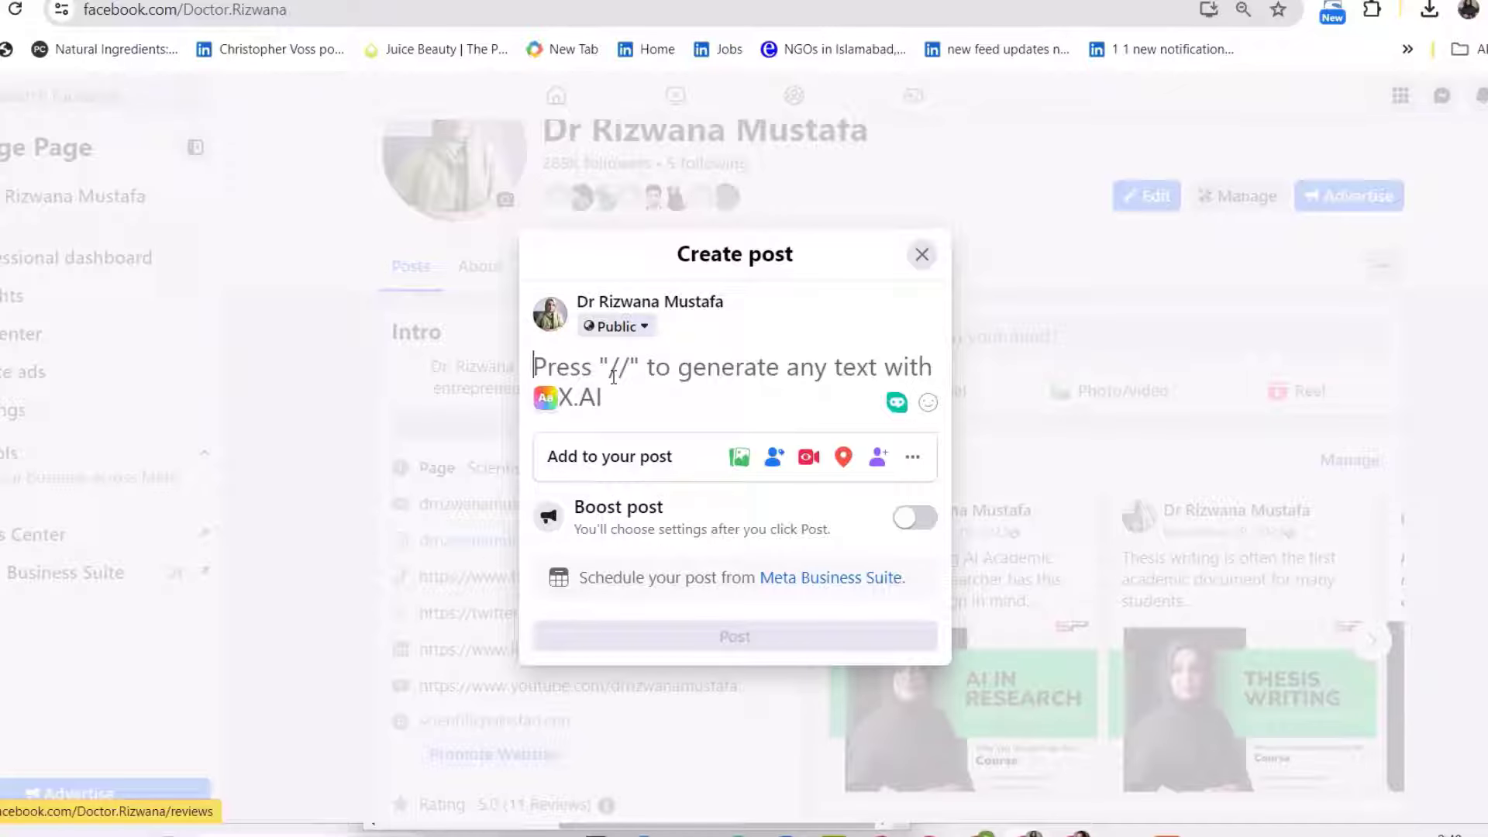
Generate a Professional-tone post from the prompt 'use of Ai Tools Inacademic' with //
text(//)
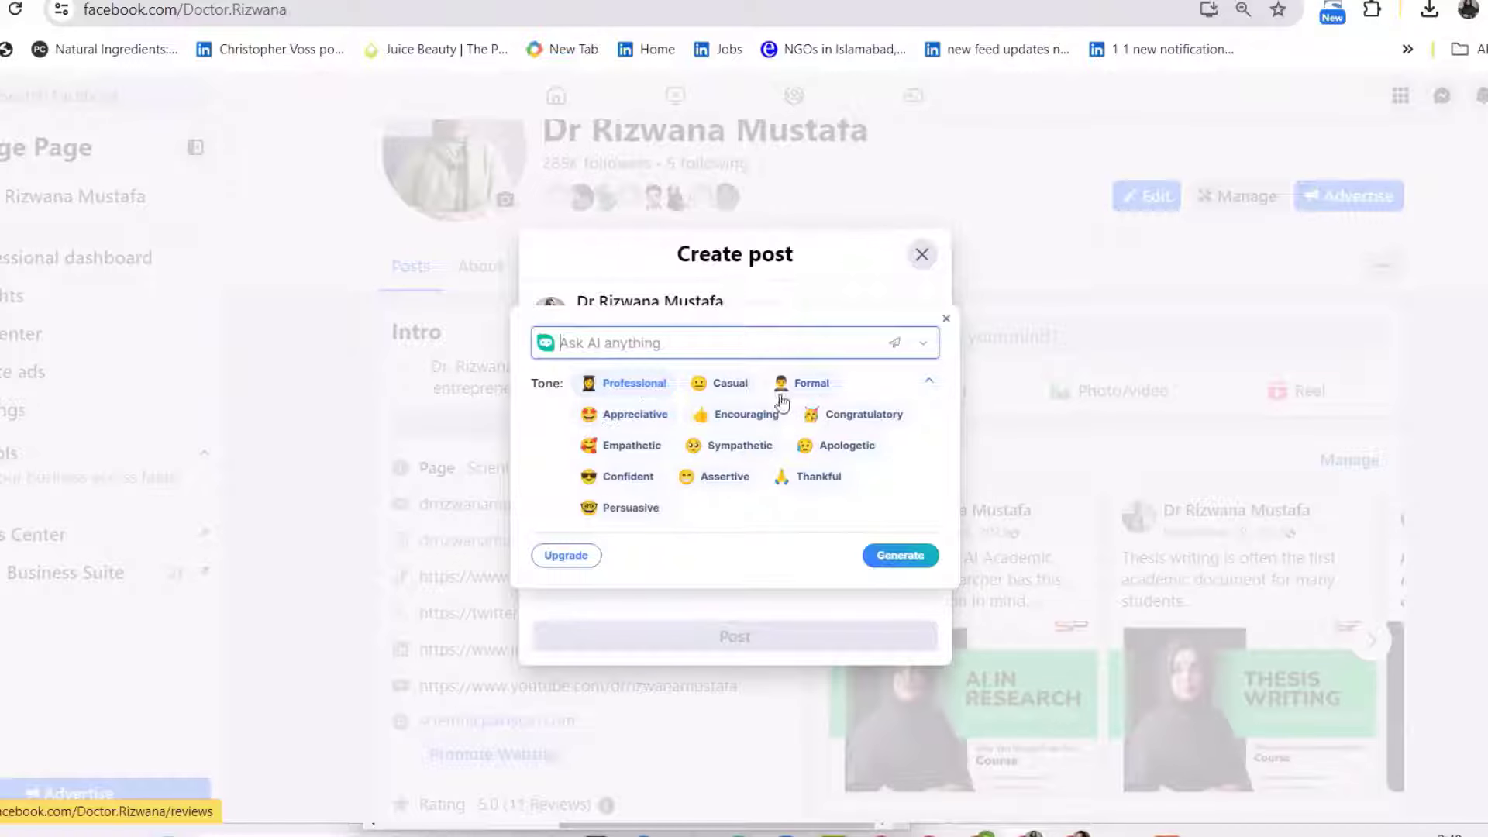
click(626, 392)
click(641, 345)
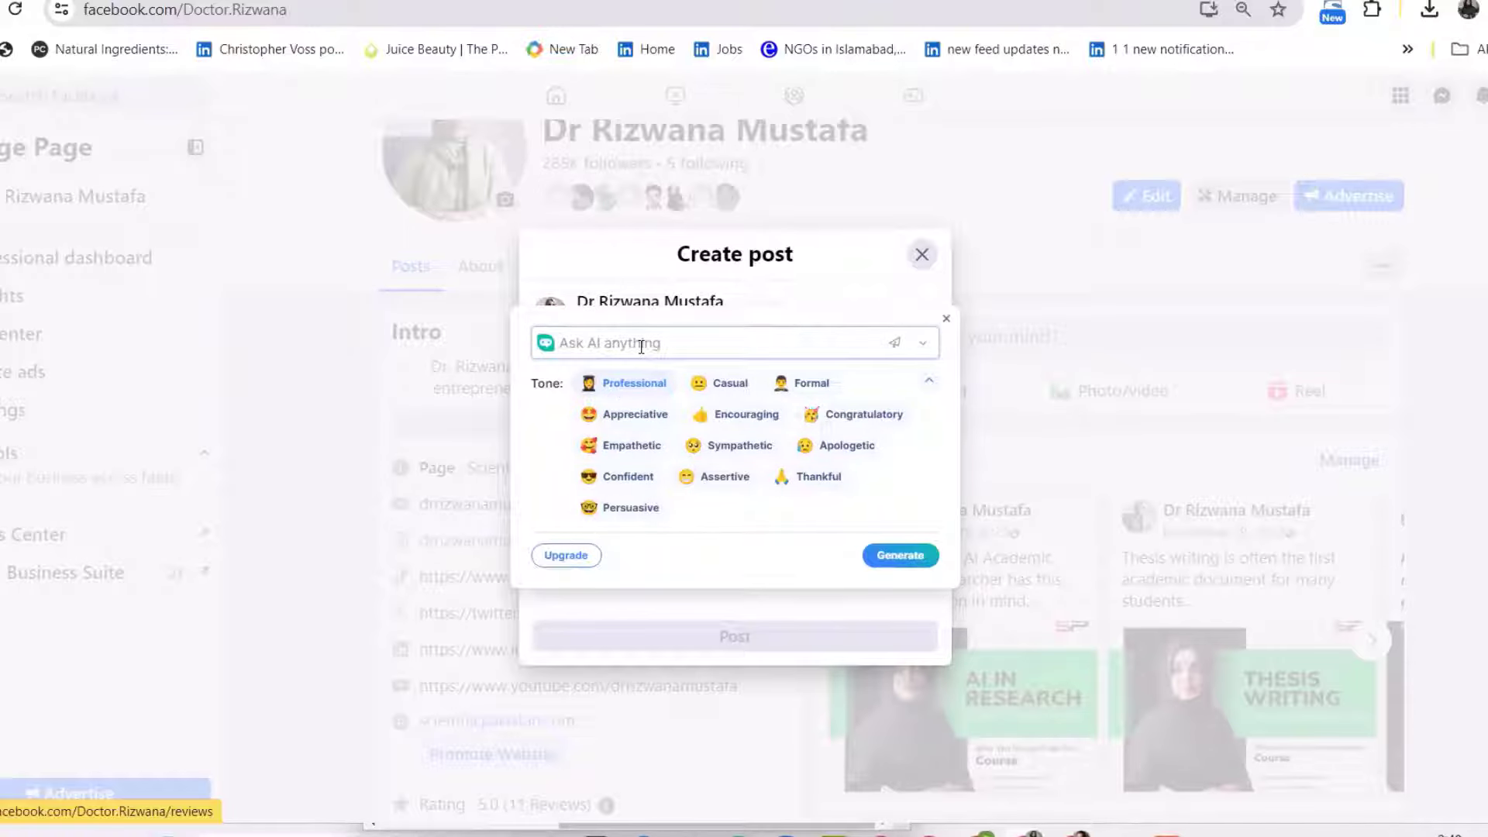
text(use of Ai Tools Inacademic)
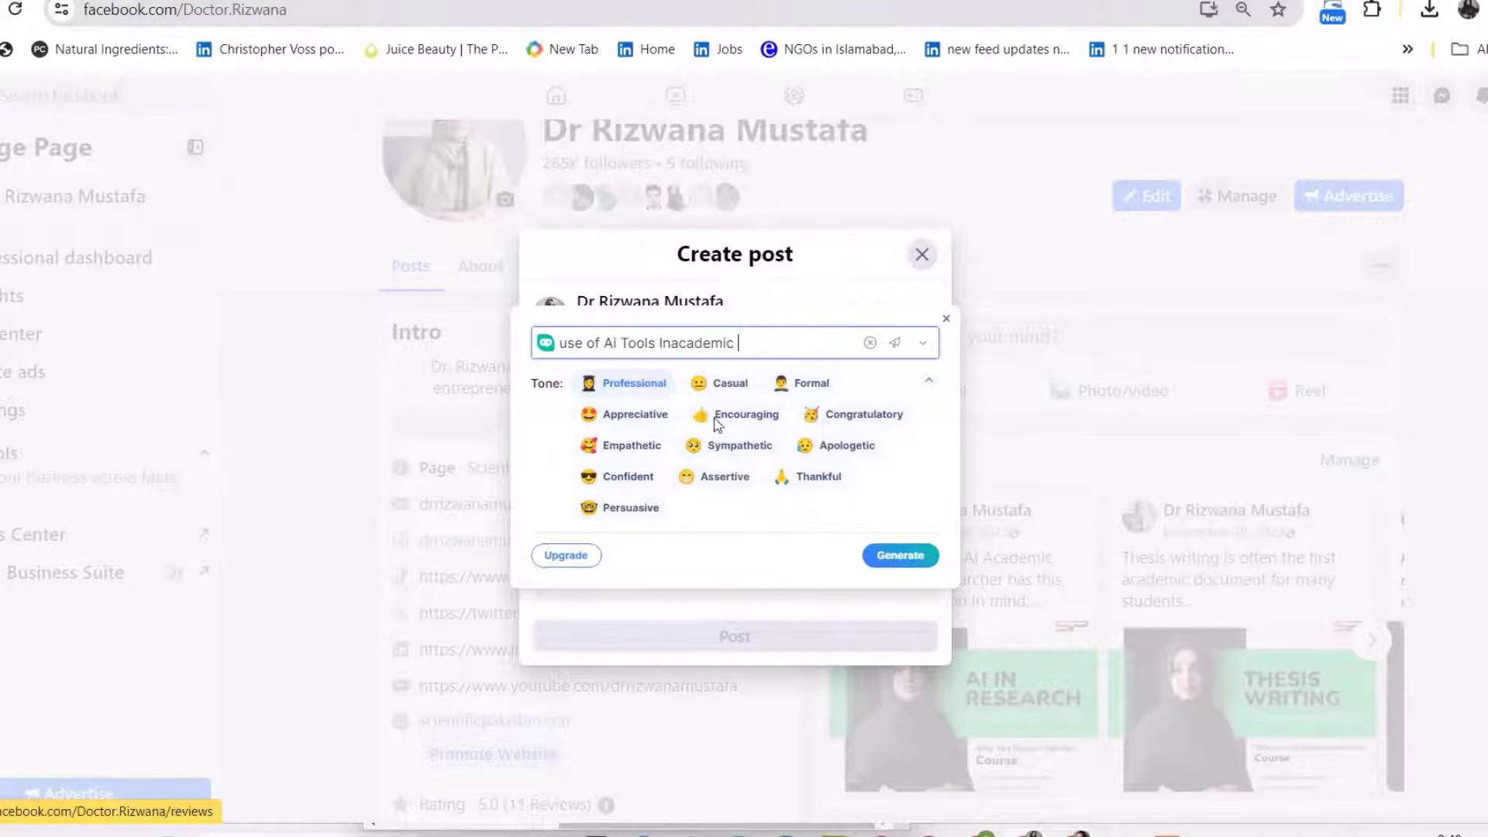
click(876, 557)
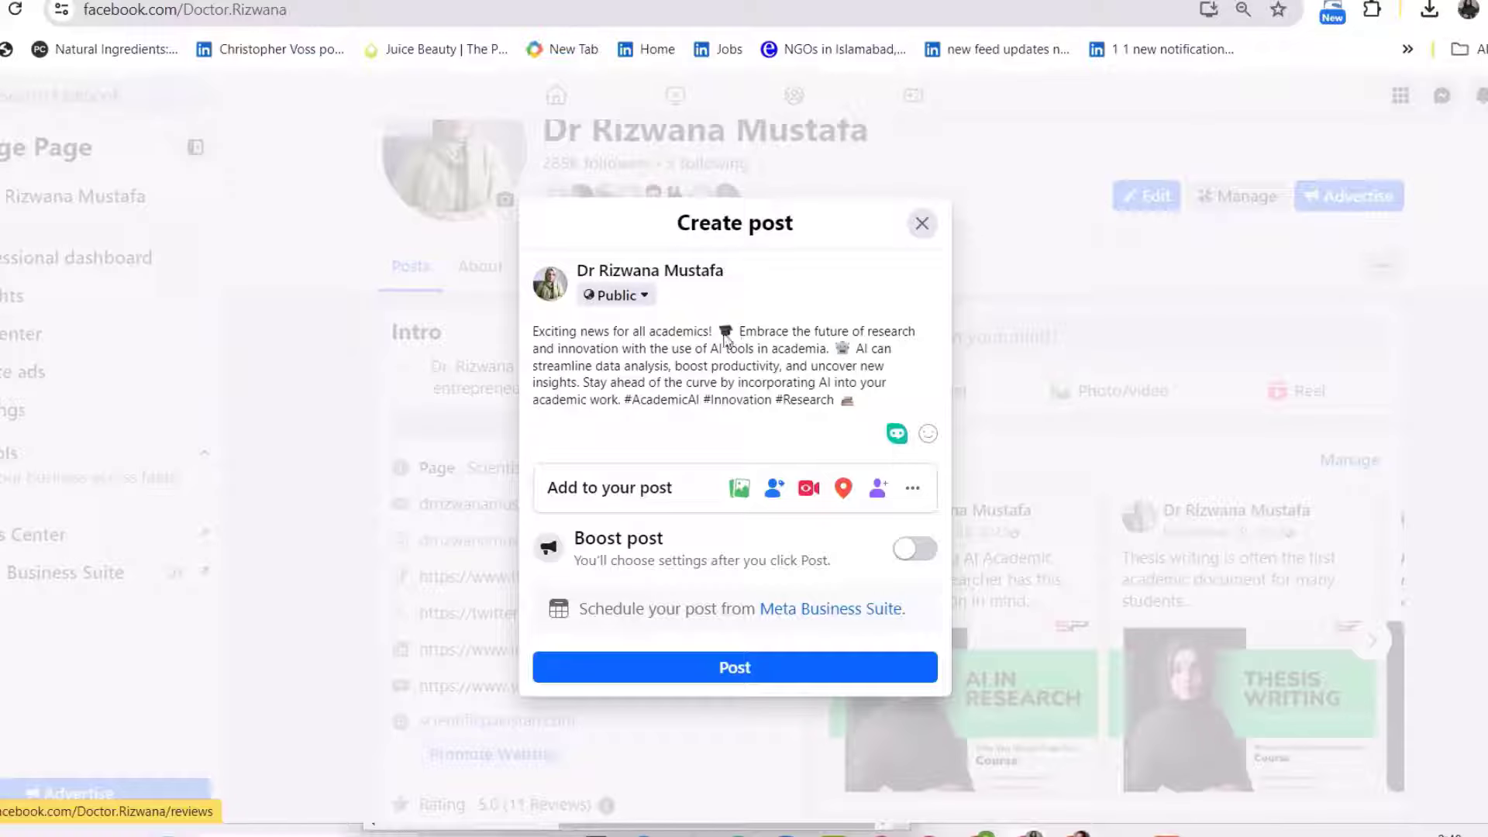
Split the generated post into paragraphs, setting the hashtags apart at the end
click(727, 333)
key(Return)
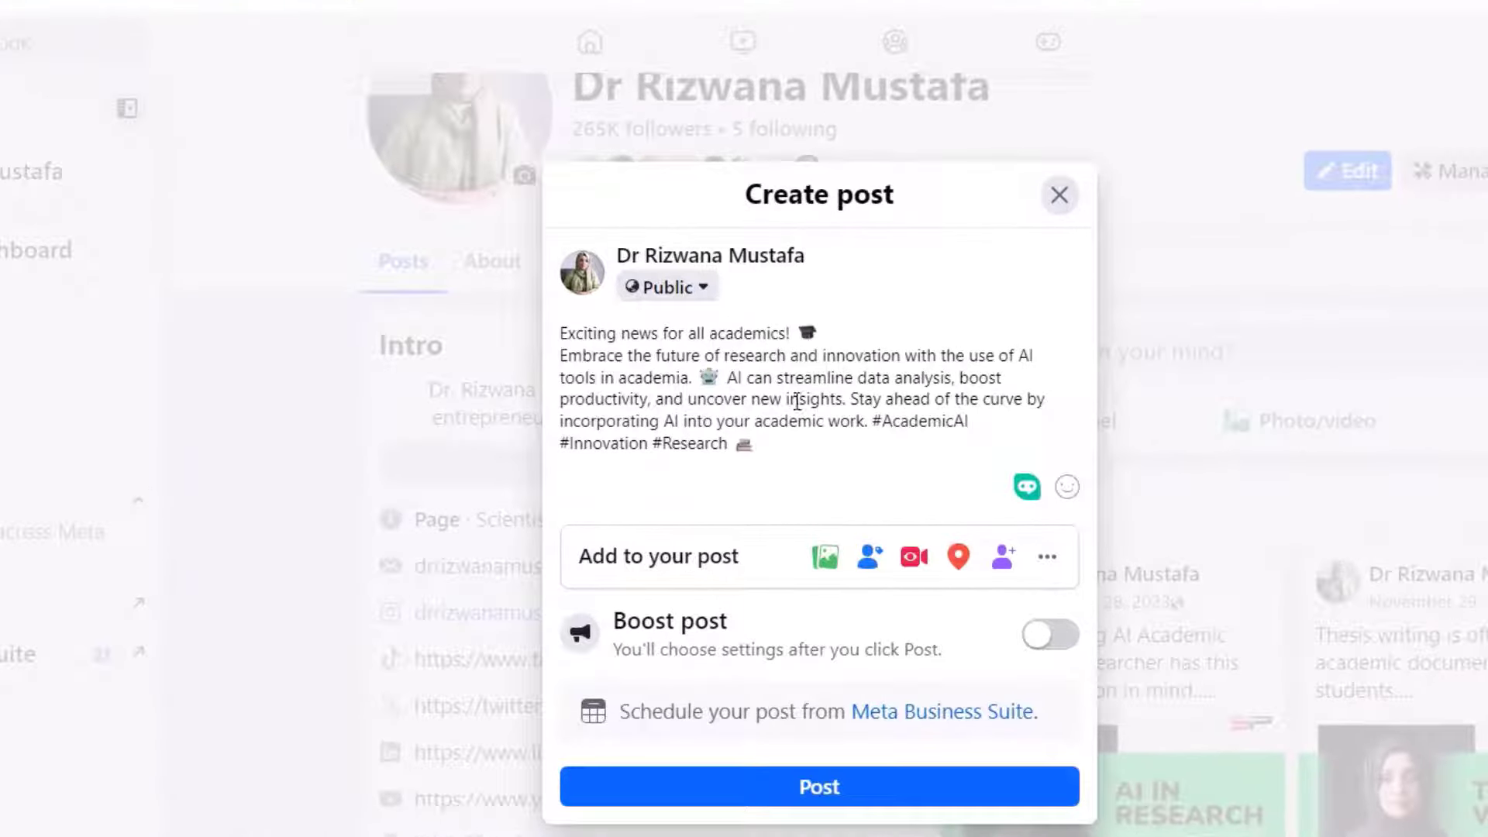
click(729, 377)
key(Return)
key(Return)
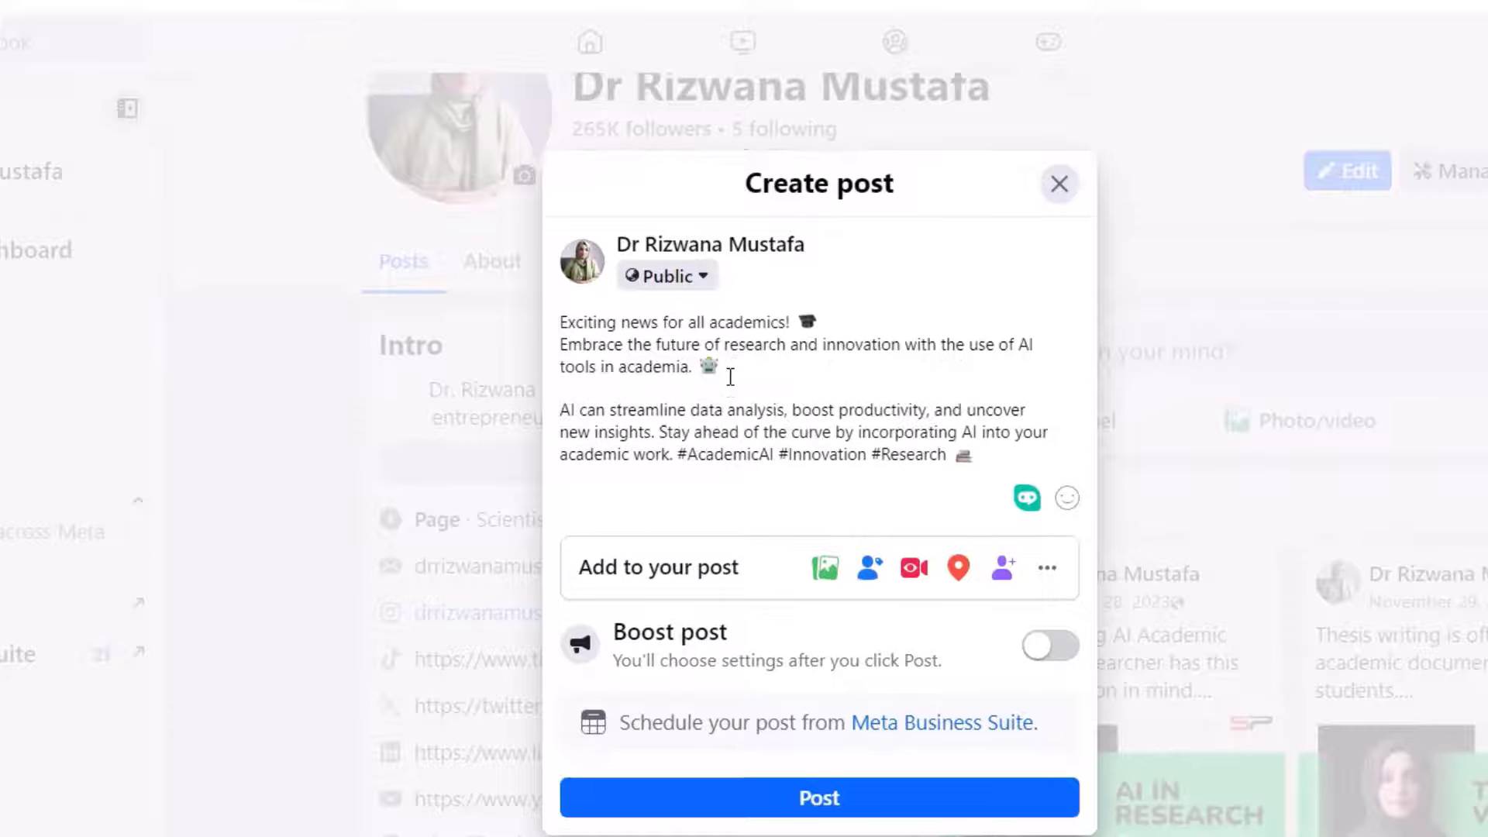
click(680, 456)
key(Return)
key(Return)
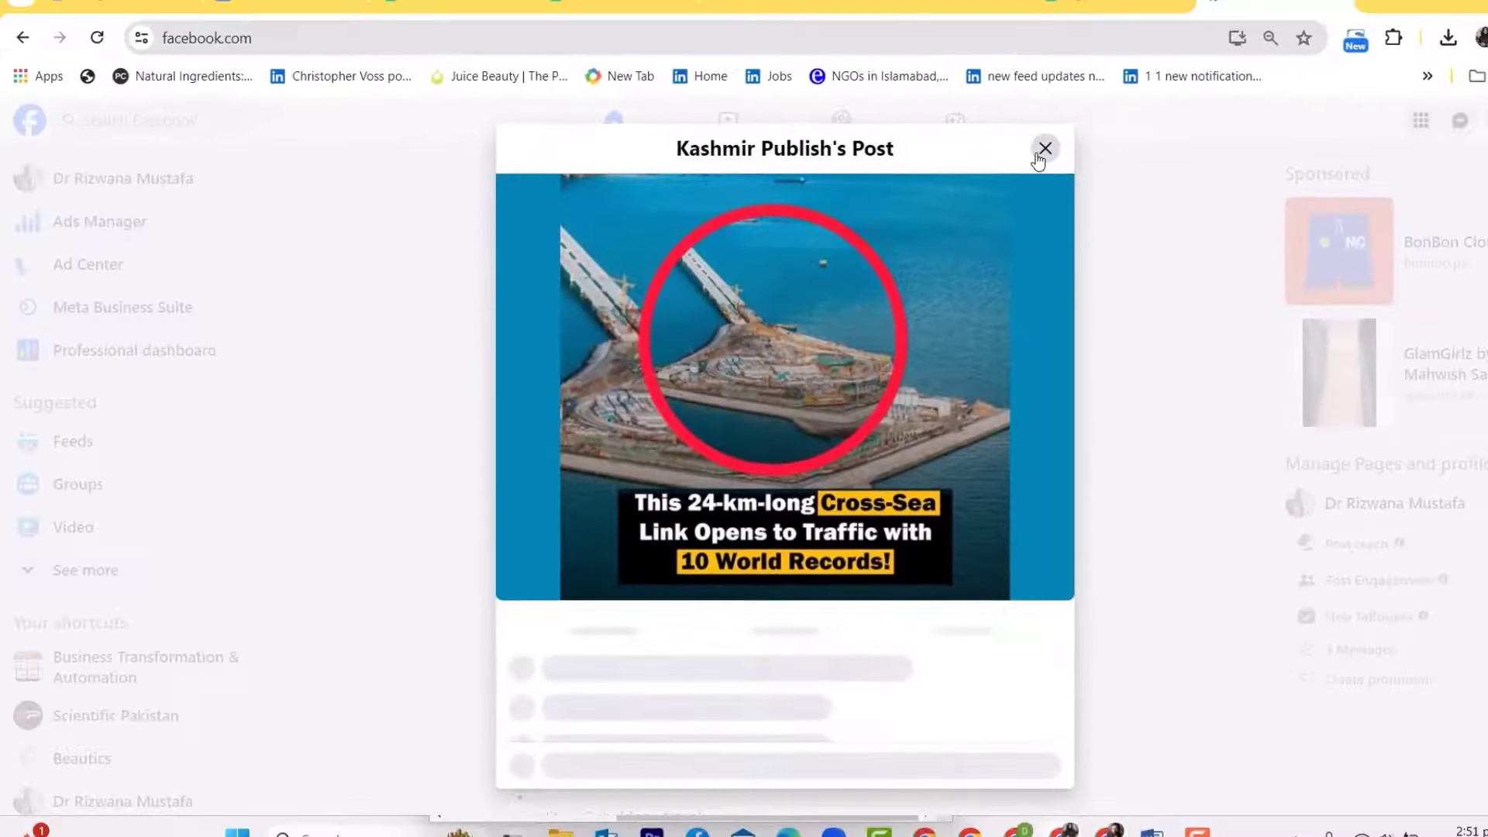
Paste an AI comment praising China's infrastructure, tagged #engineeringmarvels, on the cross-sea link post
click(1043, 152)
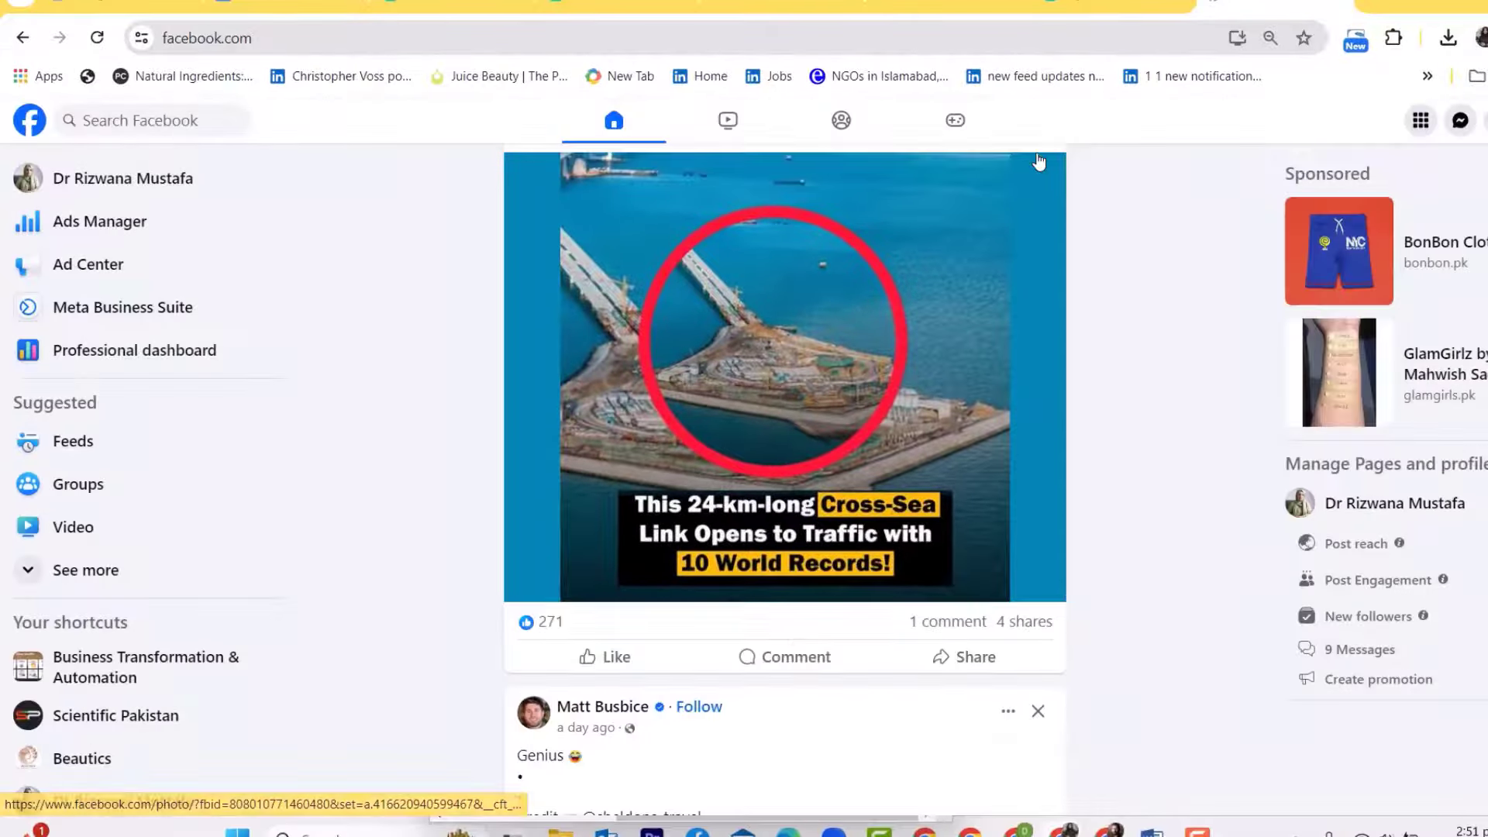
click(791, 657)
text(Wow! 😮 China never fails to impress with their impressive infrastructure projects! 🌉 🚗 🇨🇳 #engineeringmarvels)
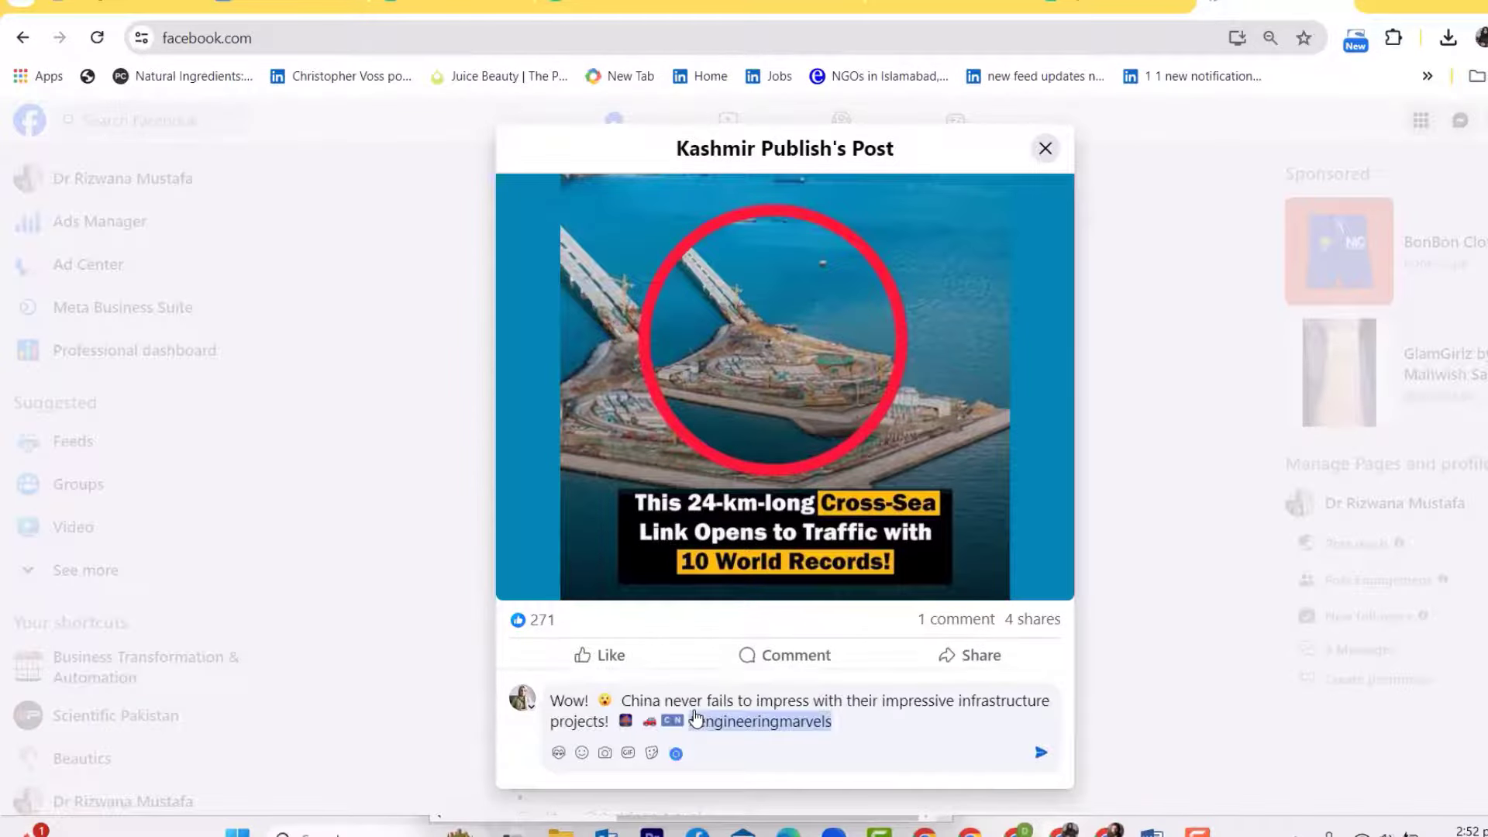